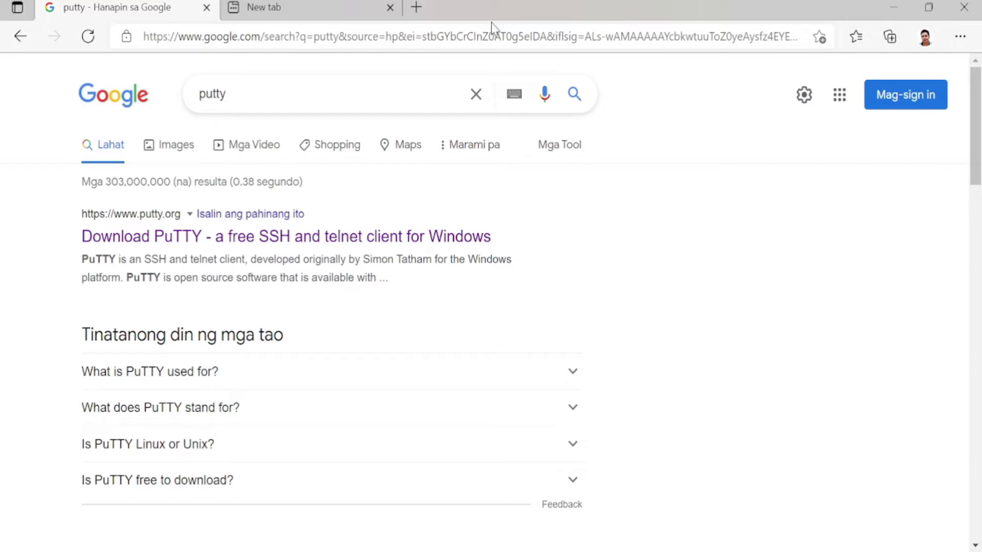
# Download the 64-bit x86 putty.exe from the PuTTY 0.76 latest release page.
pyautogui.click(223, 241)
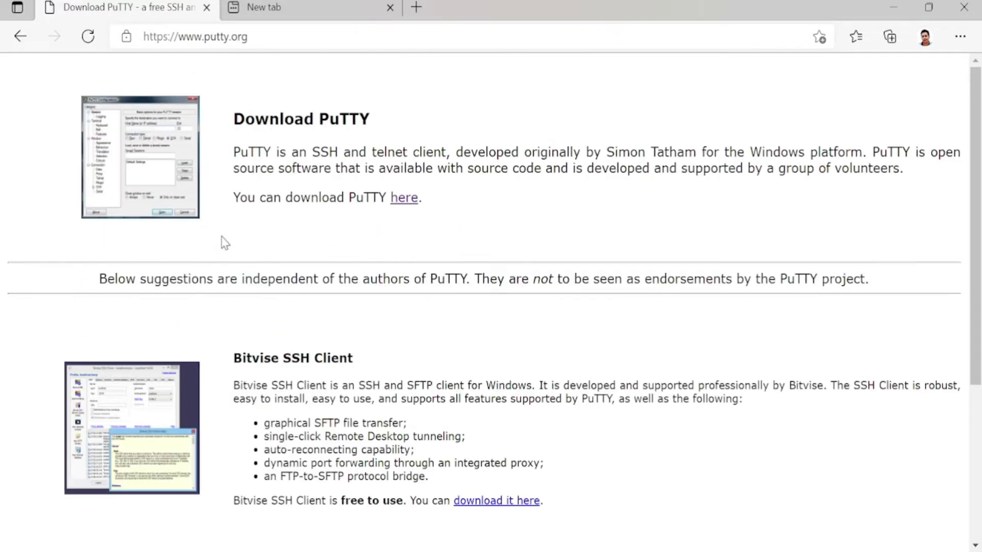
pyautogui.click(403, 207)
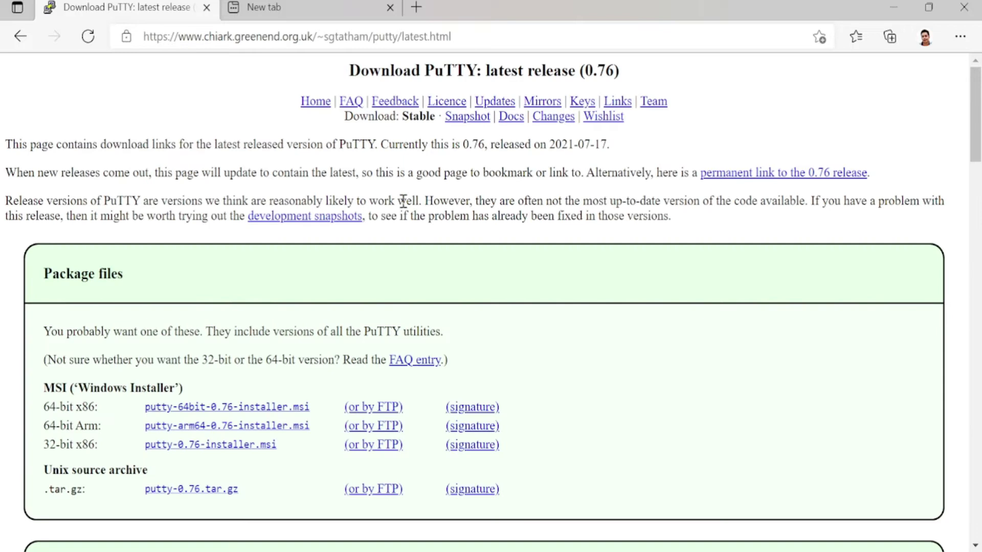
pyautogui.scroll(-5, 381, 199)
pyautogui.scroll(-5, 381, 200)
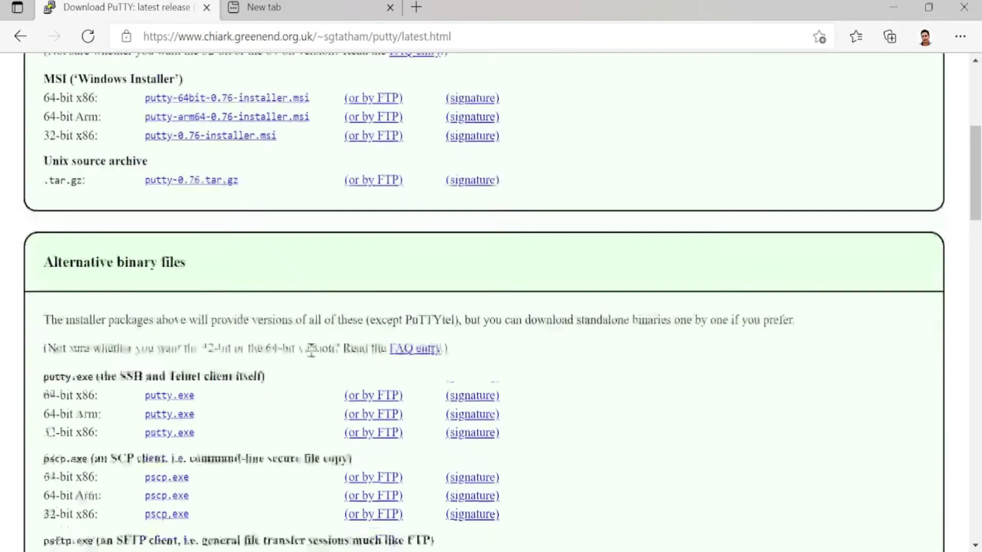
pyautogui.click(162, 256)
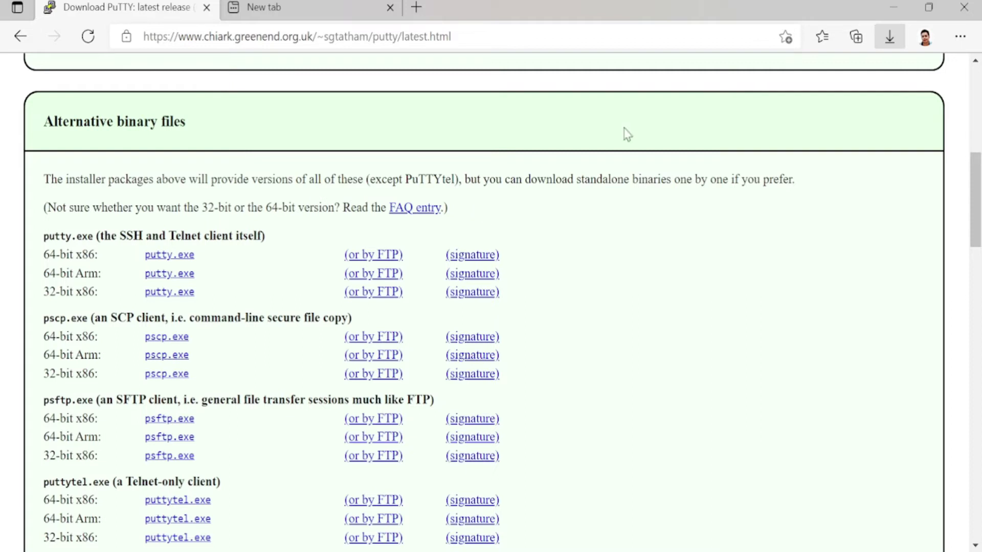
# Load google.com in both browser tabs.
pyautogui.click(299, 6)
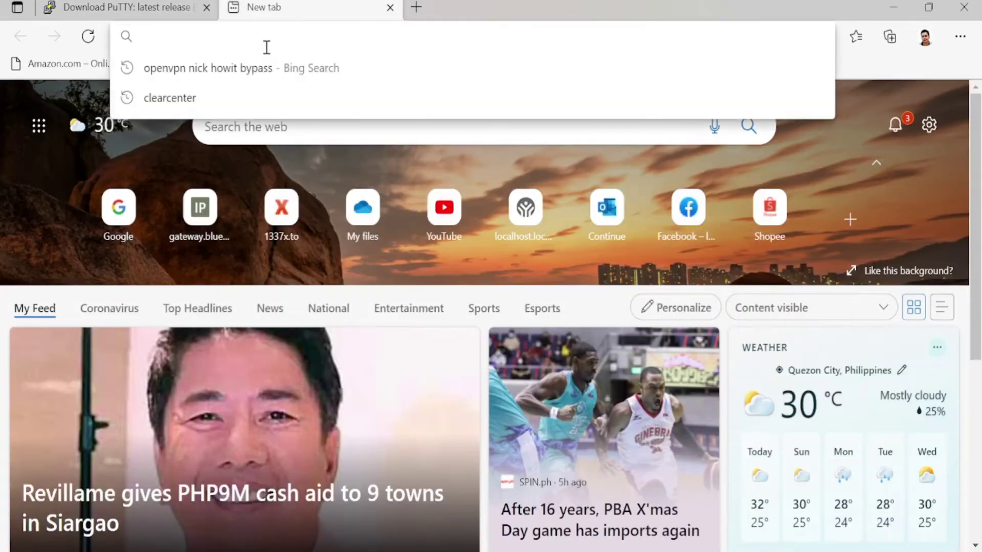
pyautogui.write('go')
pyautogui.press('Return')
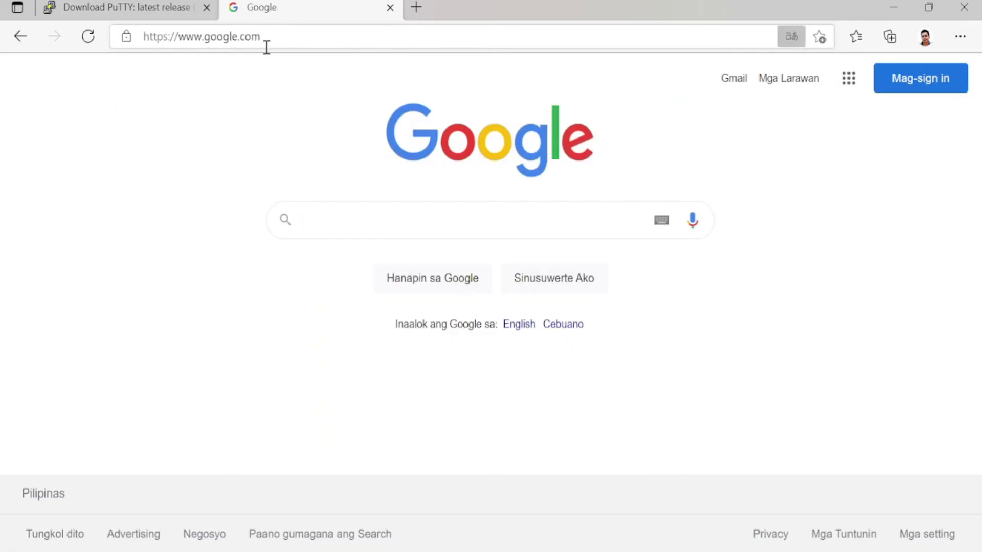
pyautogui.click(123, 7)
pyautogui.click(348, 37)
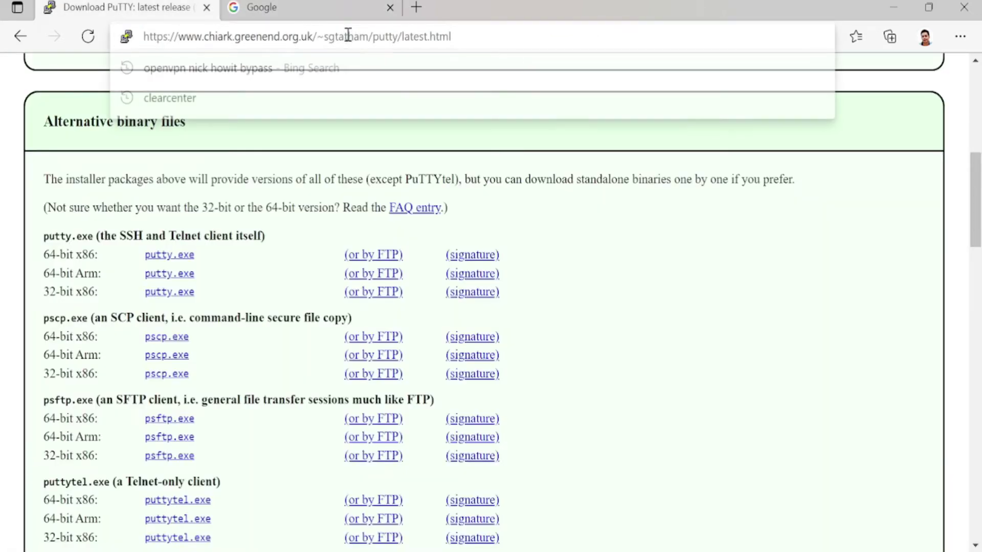
pyautogui.write('goo')
pyautogui.press('Return')
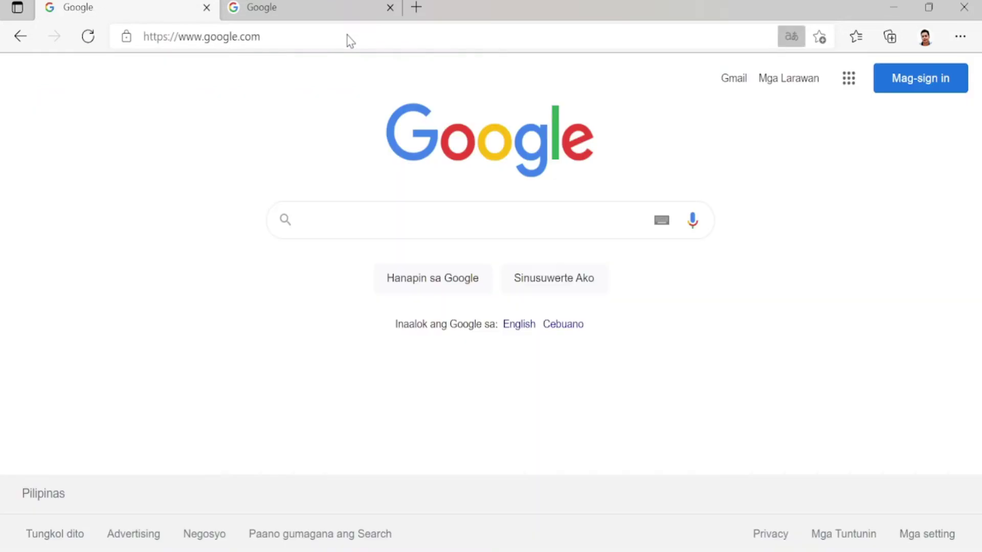
# Search Google for 'openvpn client connect'.
pyautogui.write('openvi')
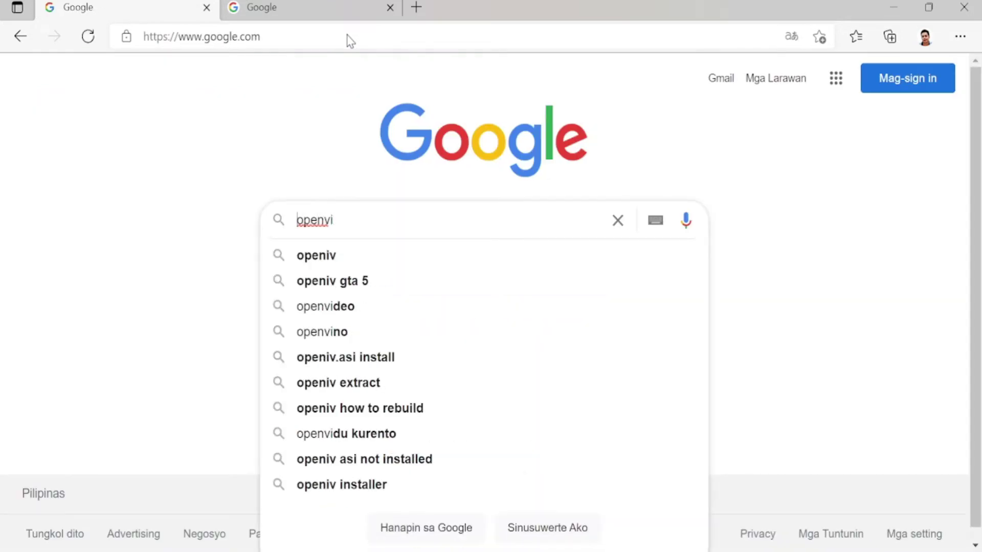
pyautogui.hotkey('ctrl', 'a')
pyautogui.write('o')
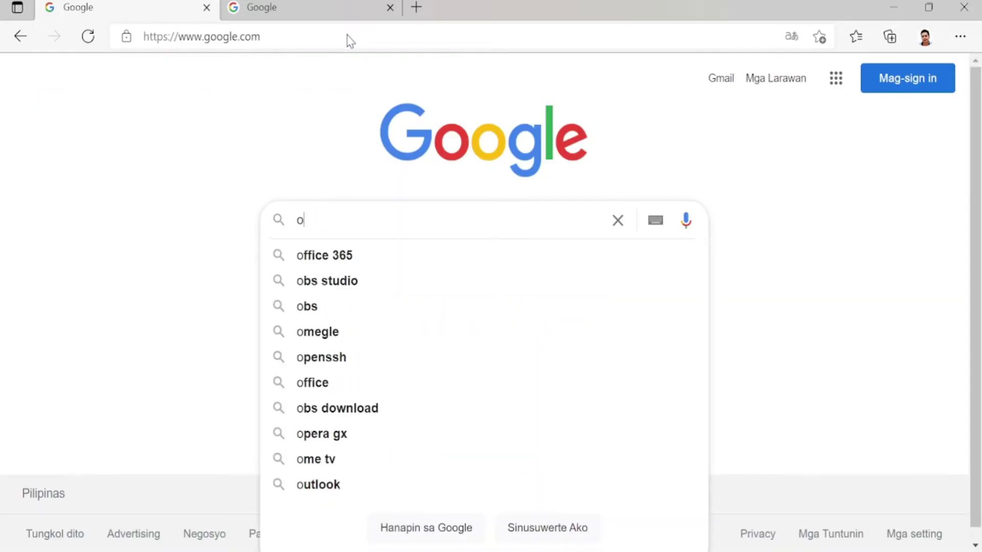
pyautogui.write('penvpn c')
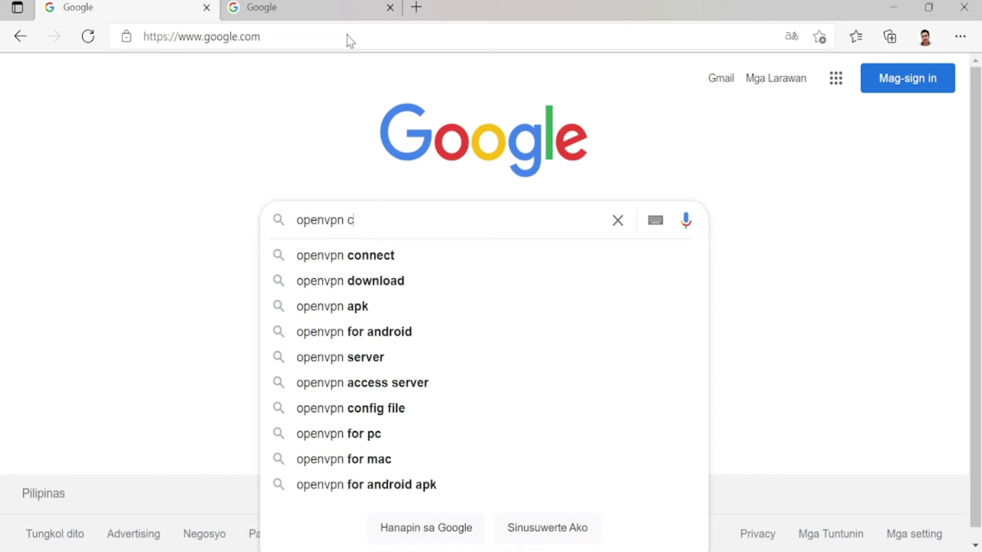
pyautogui.write('lient connect')
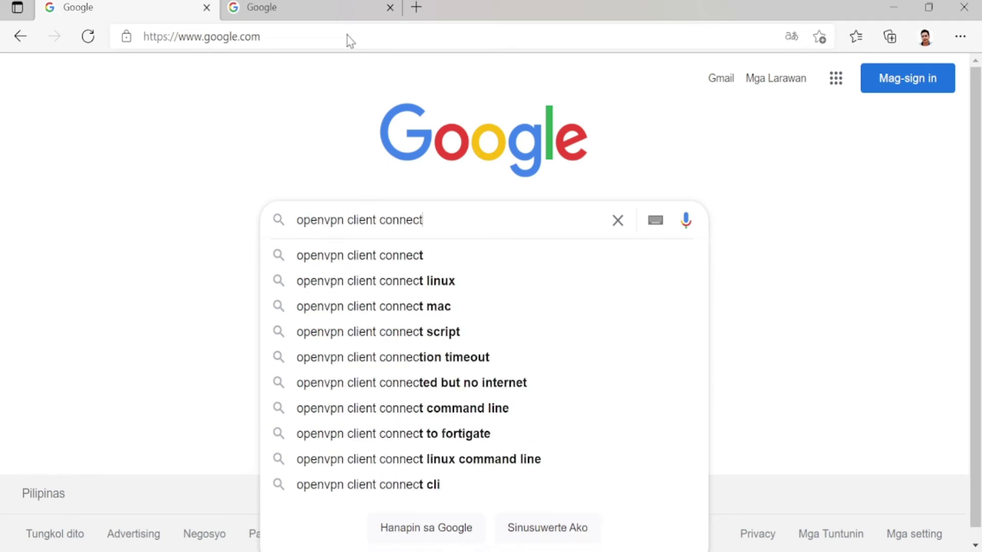
pyautogui.press('Return')
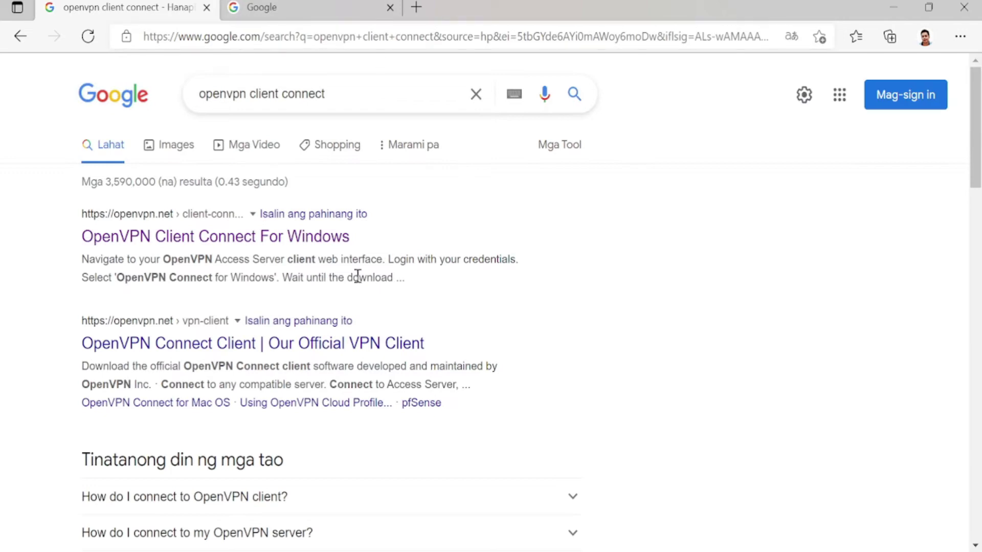
# Download OpenVPN Connect v3 from the OpenVPN Client Connect For Windows page.
pyautogui.click(281, 240)
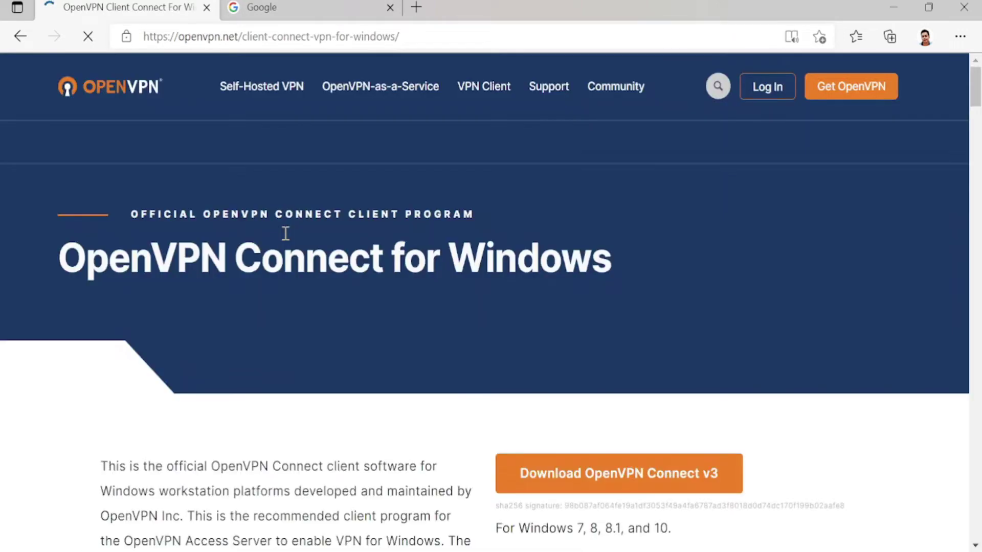
pyautogui.click(580, 476)
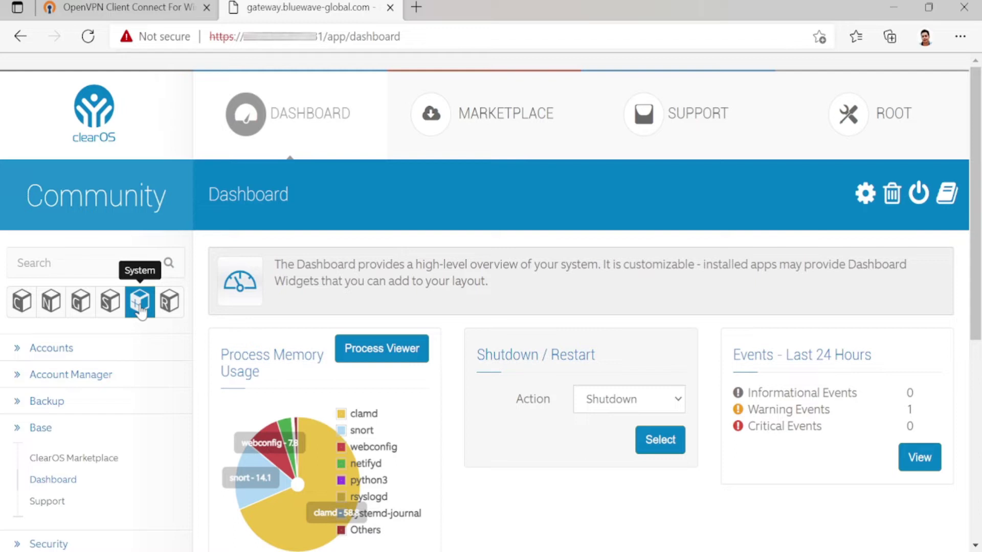
# Expand Accounts in the sidebar and go to the Users page.
pyautogui.click(50, 352)
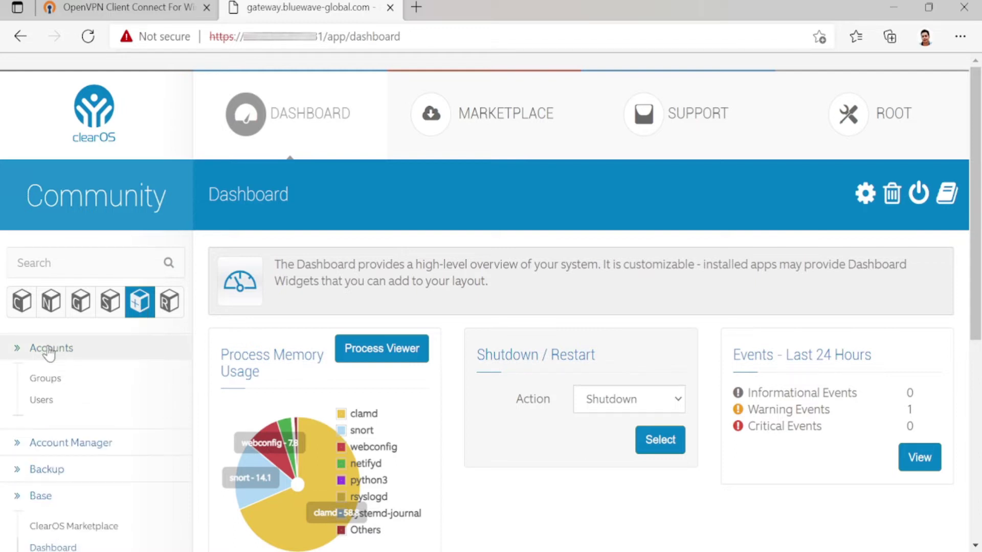
pyautogui.click(42, 401)
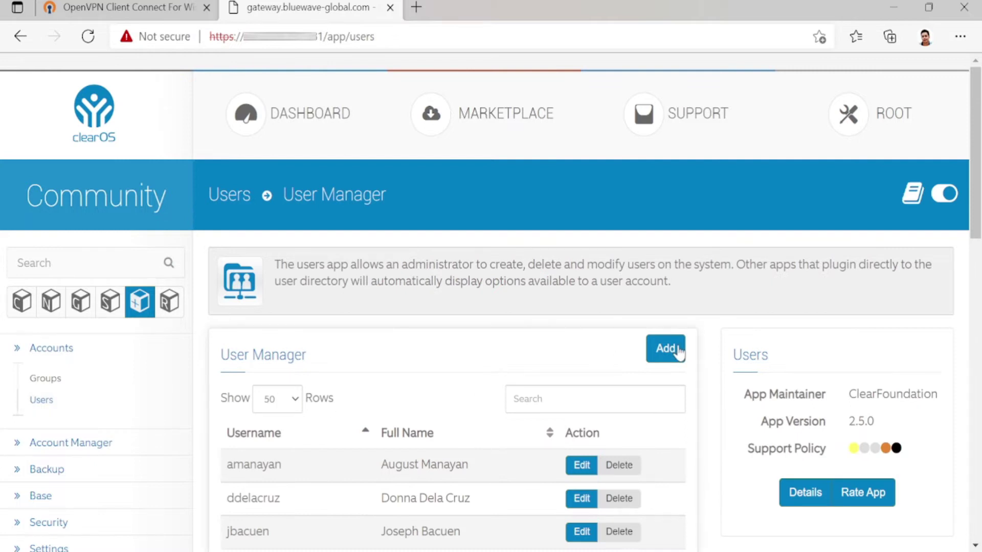
# Start a new user and fill in the username, first name and last name.
pyautogui.click(673, 356)
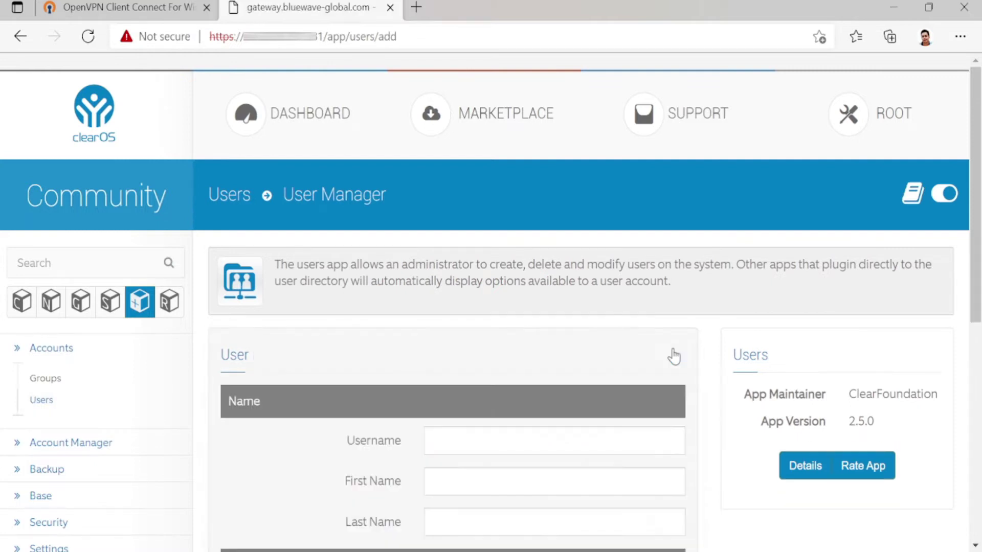
pyautogui.click(476, 443)
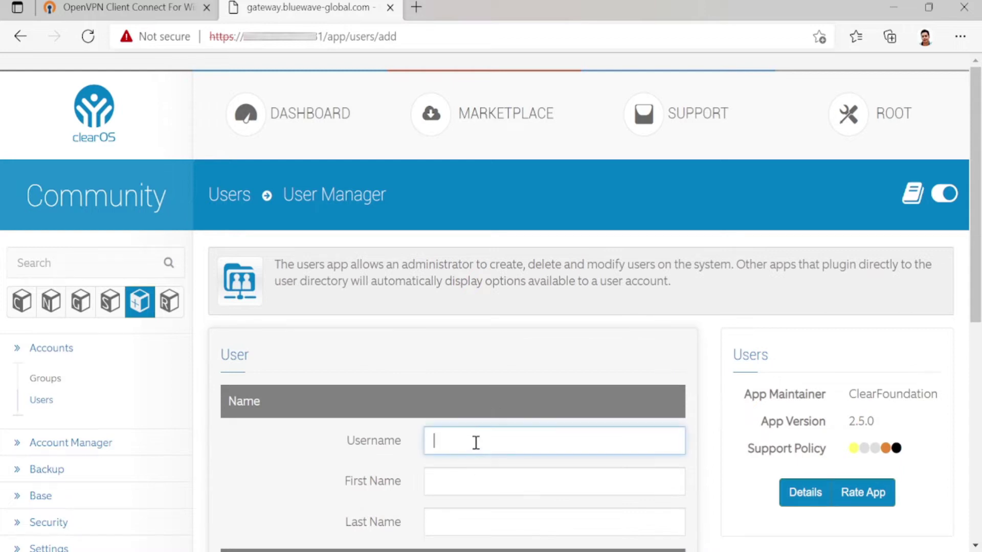
pyautogui.click(501, 481)
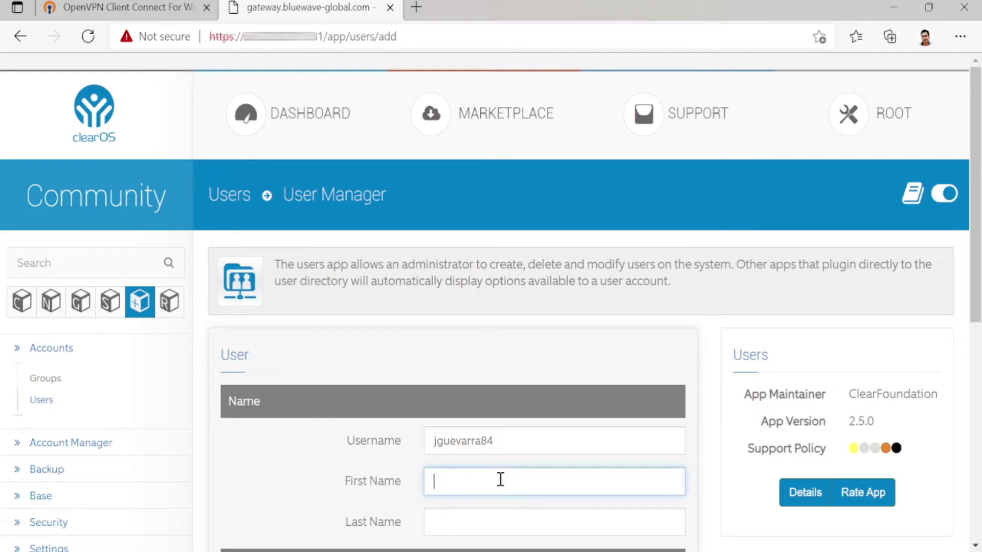
pyautogui.write('athan')
pyautogui.press('Tab')
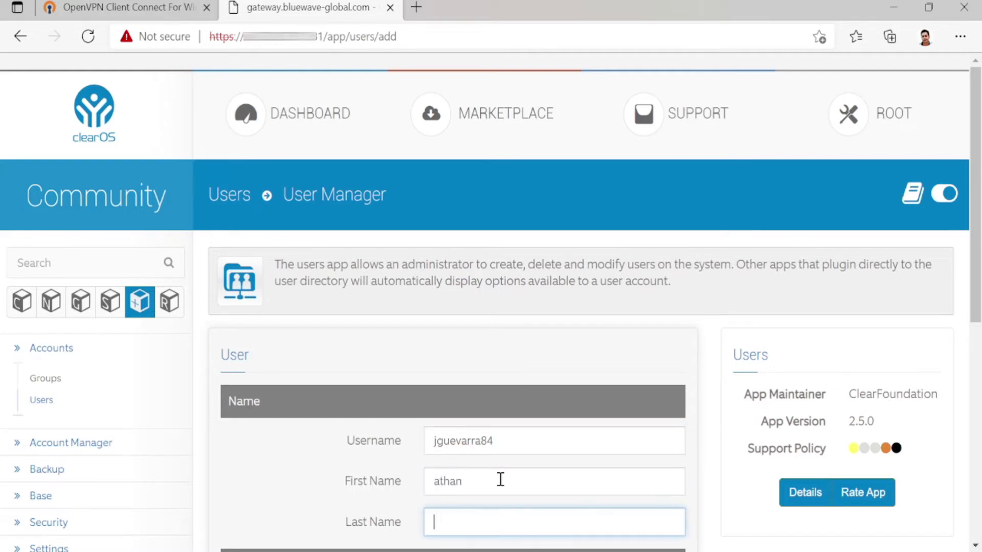
pyautogui.write('nathan')
pyautogui.scroll(-4, 576, 401)
# Enter and confirm the user's password, keep App Policies enabled, and add the user.
pyautogui.click(525, 384)
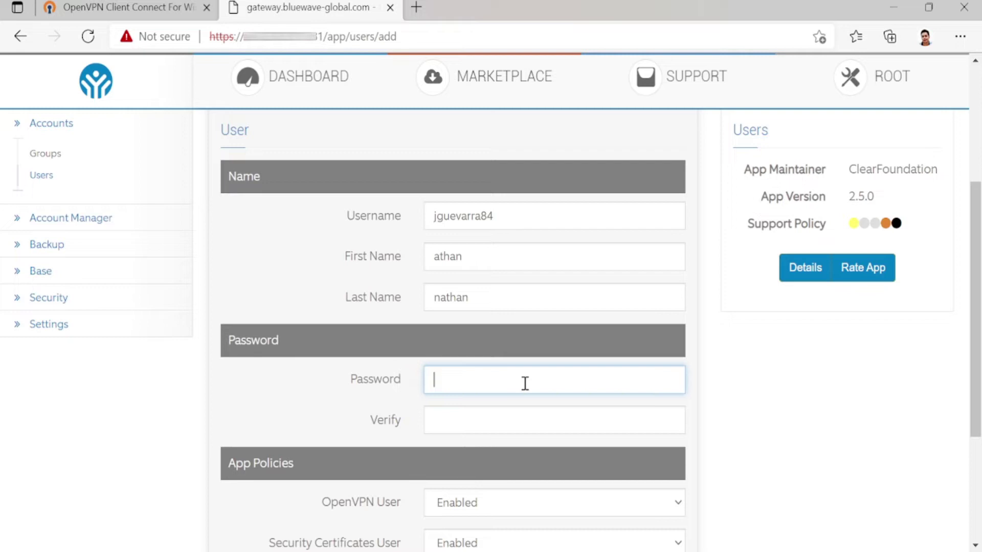
pyautogui.write('••')
pyautogui.press('Tab')
pyautogui.write('••')
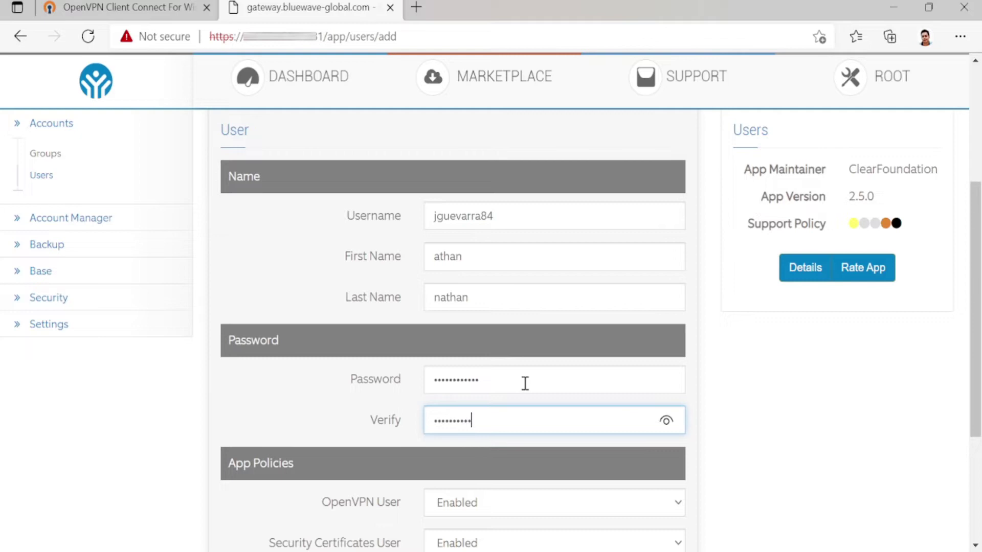
pyautogui.scroll(-1, 525, 384)
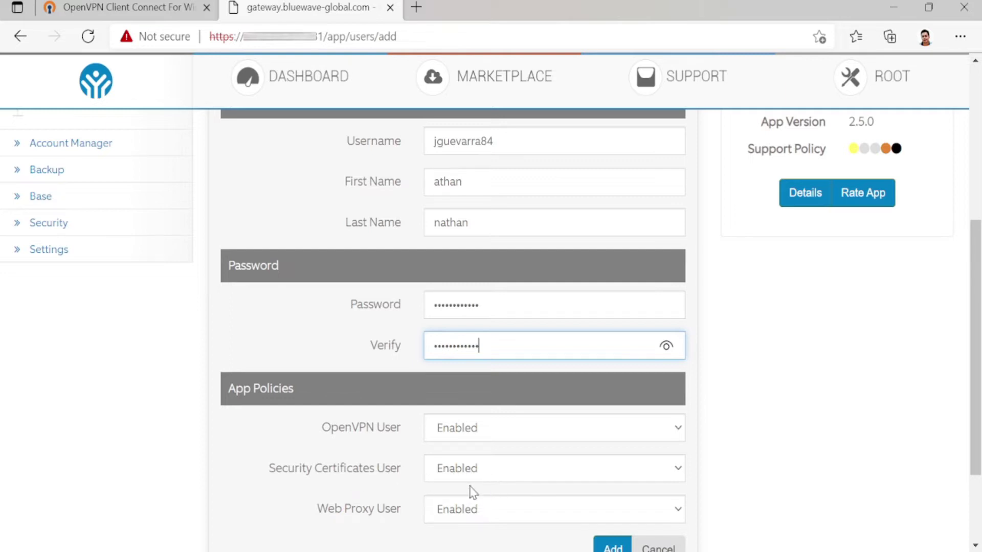
pyautogui.scroll(-2, 577, 471)
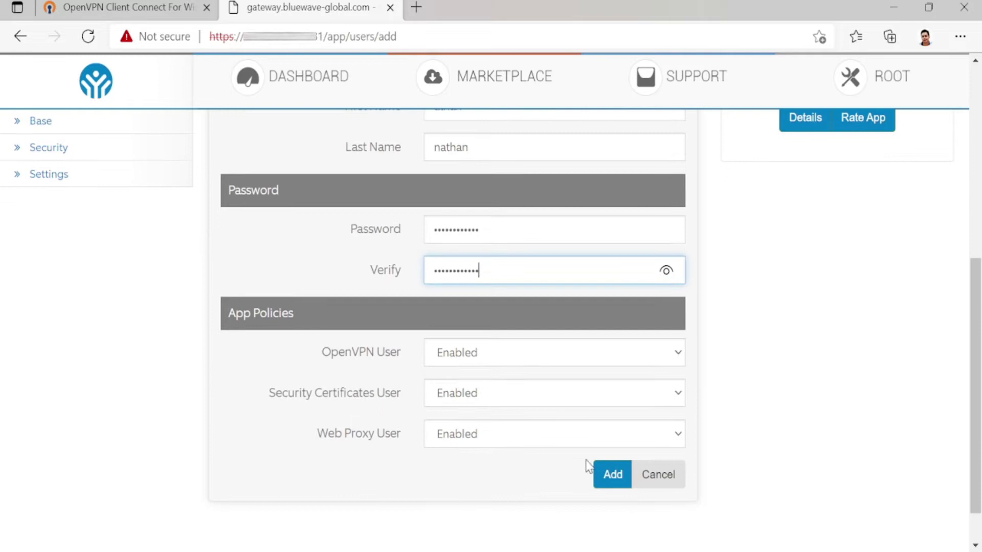
pyautogui.click(607, 476)
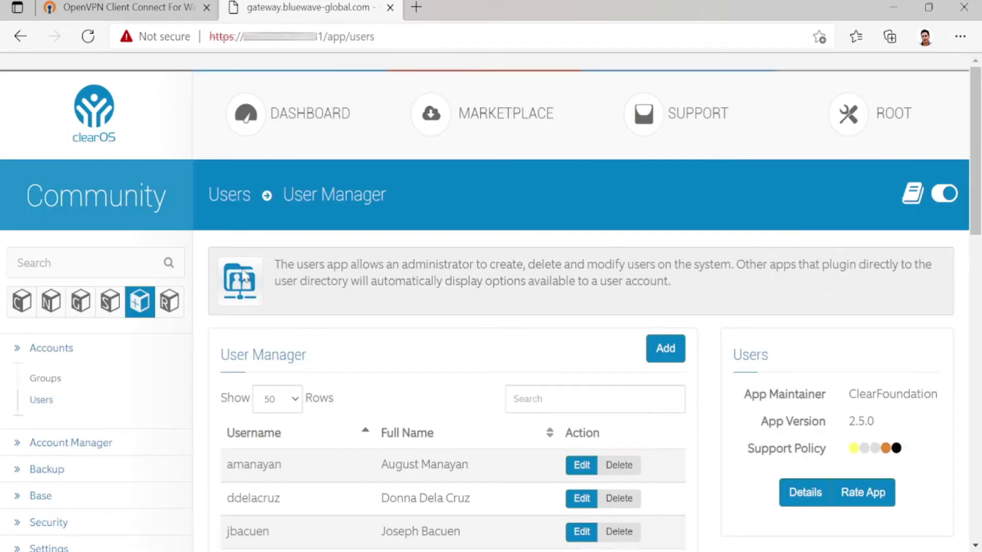
# Filter the Marketplace to Free apps in the Network category.
pyautogui.click(51, 303)
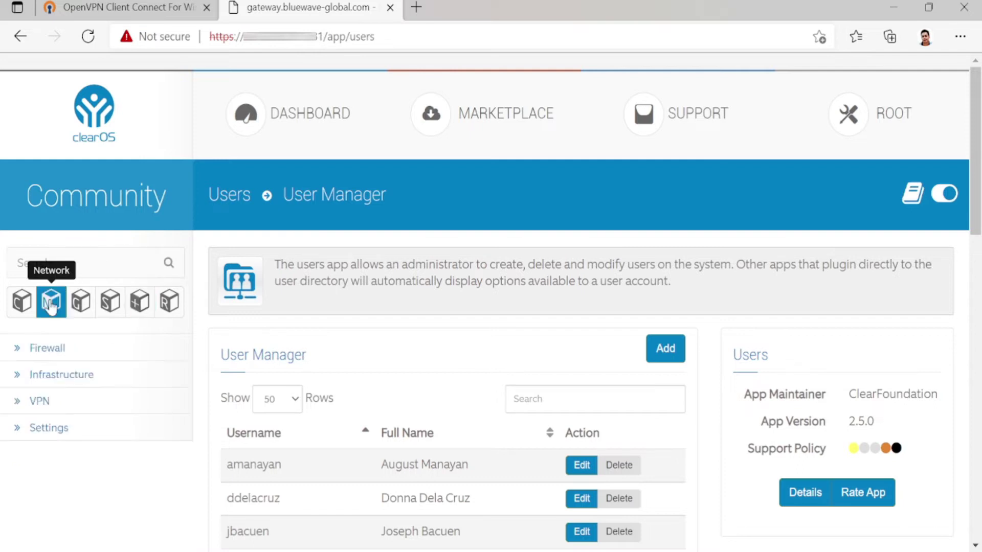
pyautogui.click(43, 402)
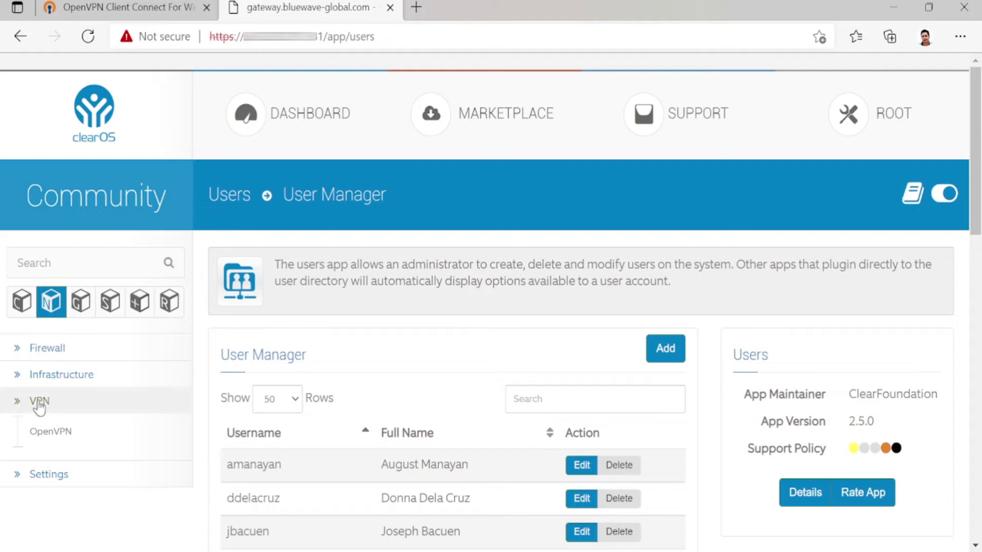
pyautogui.click(517, 121)
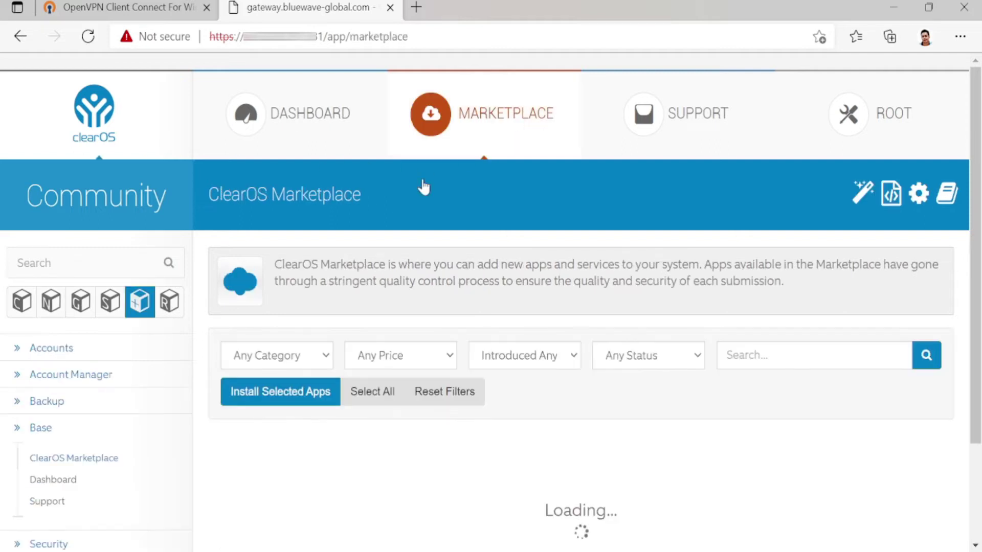
pyautogui.click(420, 349)
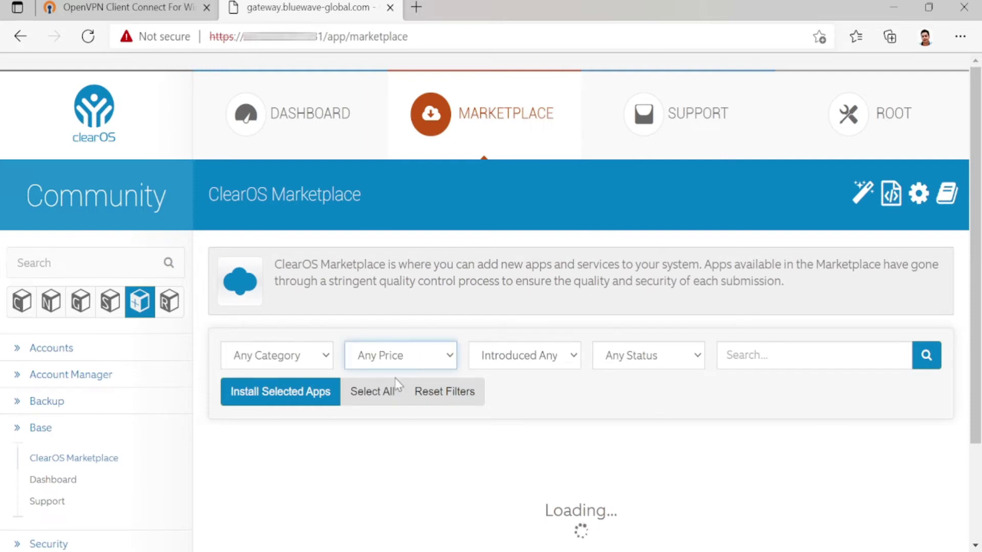
pyautogui.click(386, 408)
pyautogui.click(320, 357)
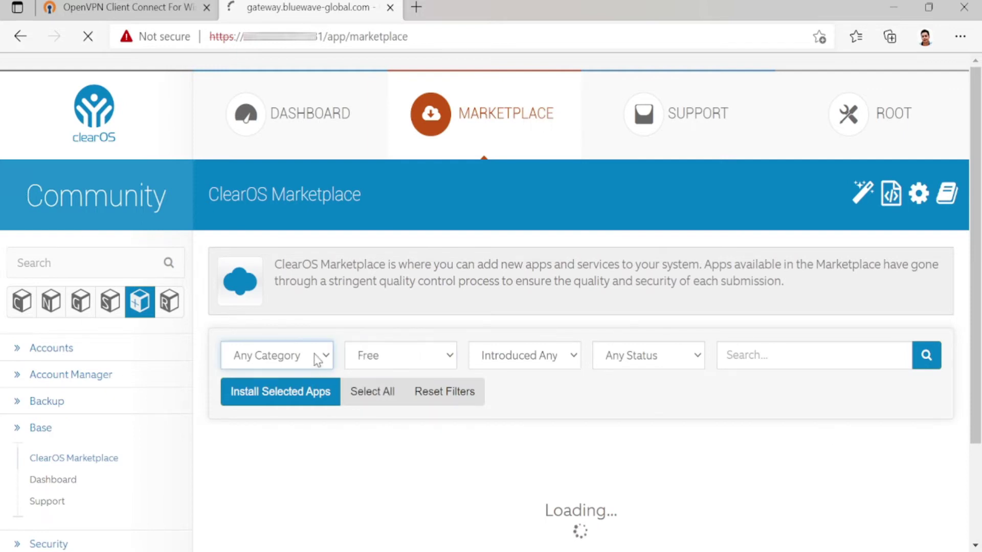
pyautogui.click(253, 431)
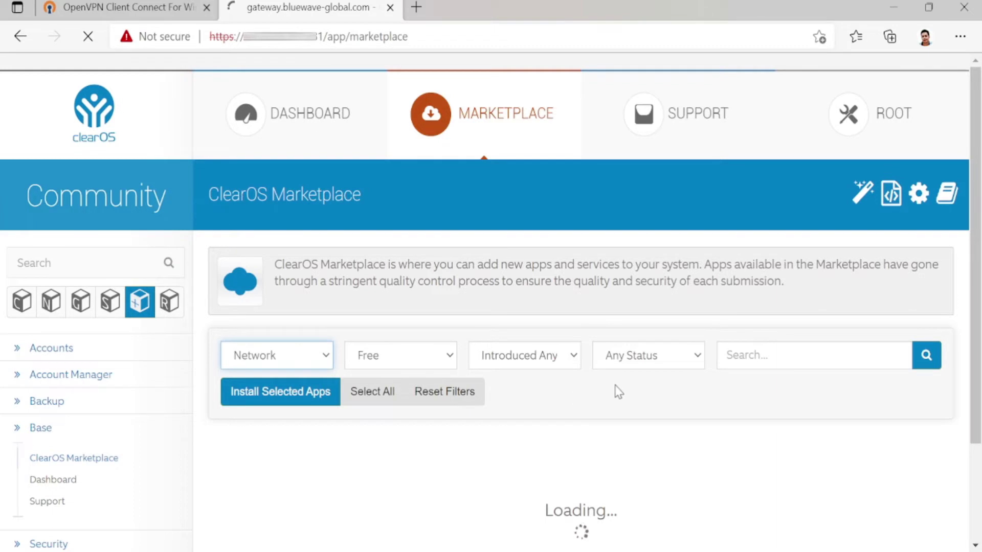
# Scroll through the 21 results to find the installed OpenVPN app.
pyautogui.scroll(-2, 615, 385)
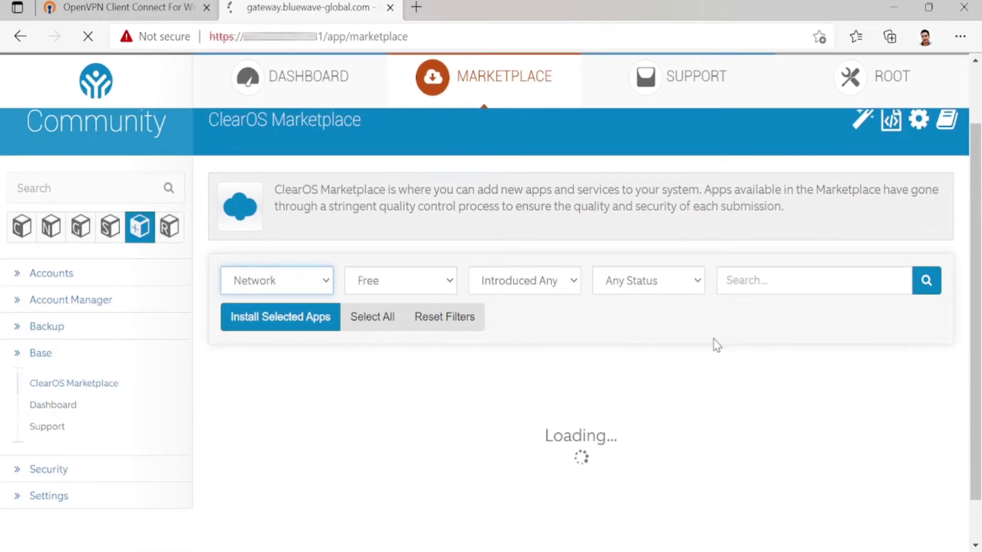
pyautogui.scroll(-15, 719, 347)
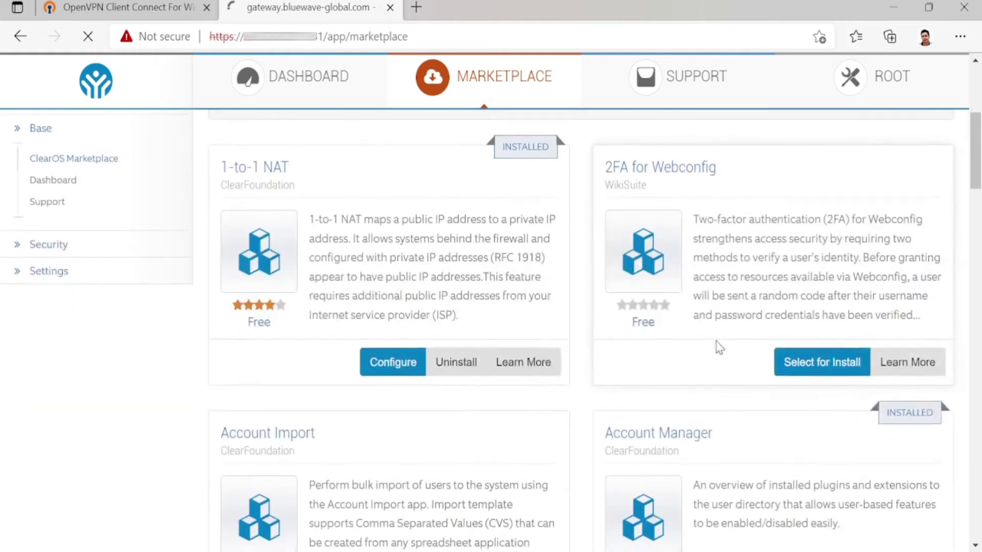
pyautogui.scroll(-2, 720, 349)
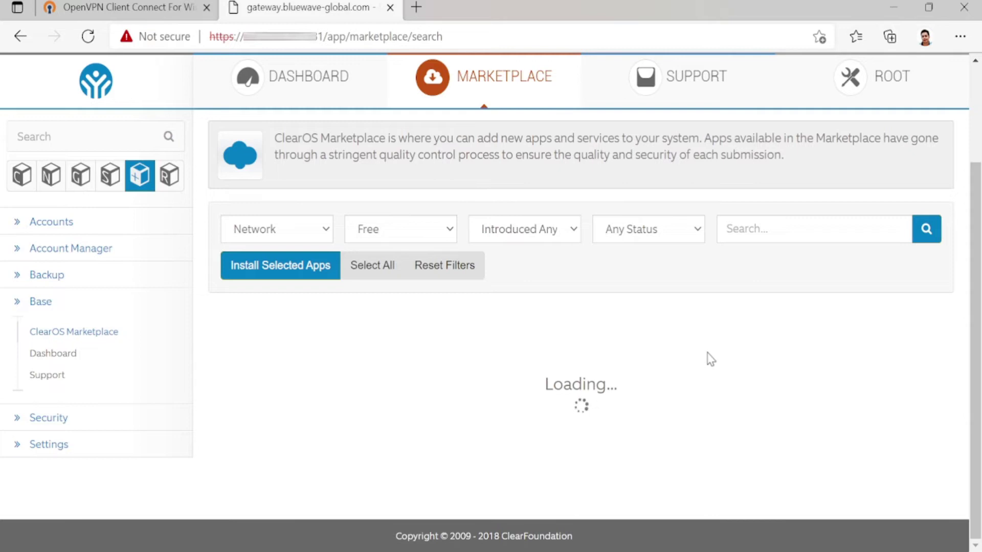
pyautogui.scroll(-15, 710, 356)
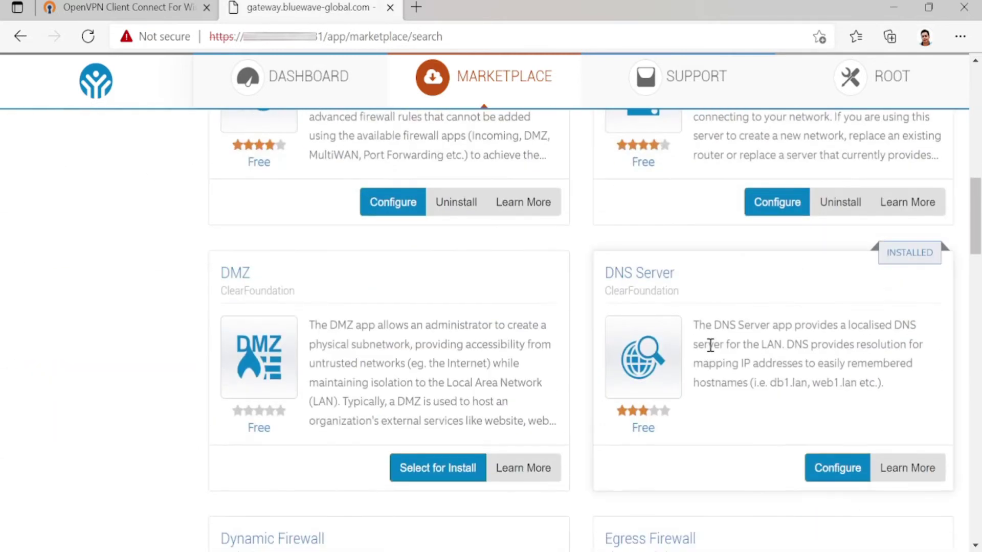
pyautogui.scroll(-10, 715, 352)
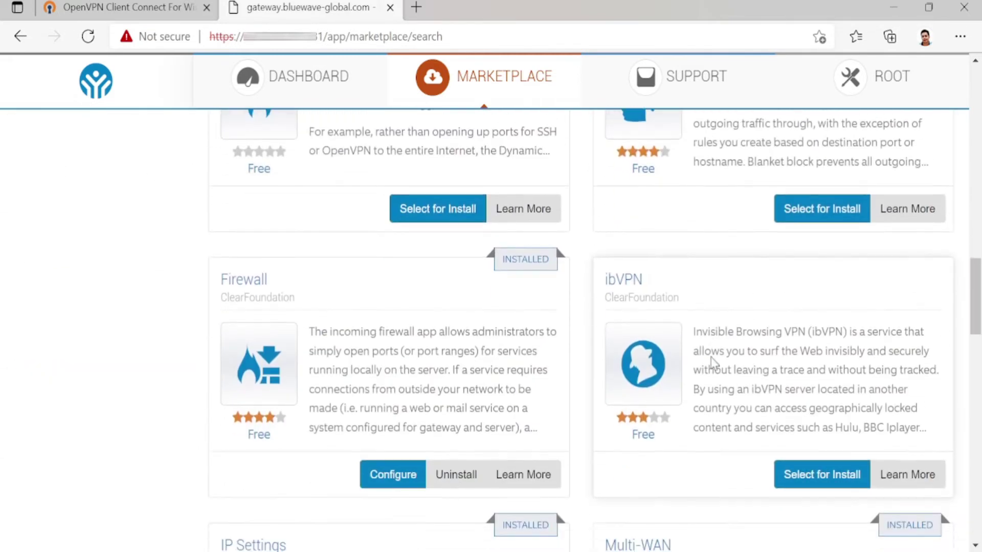
pyautogui.scroll(-10, 711, 361)
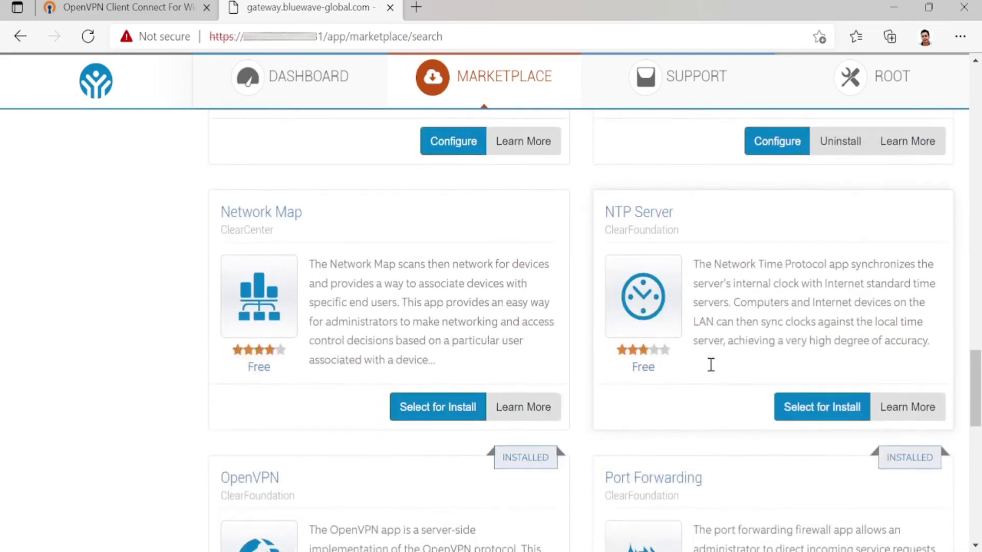
pyautogui.scroll(-3, 710, 365)
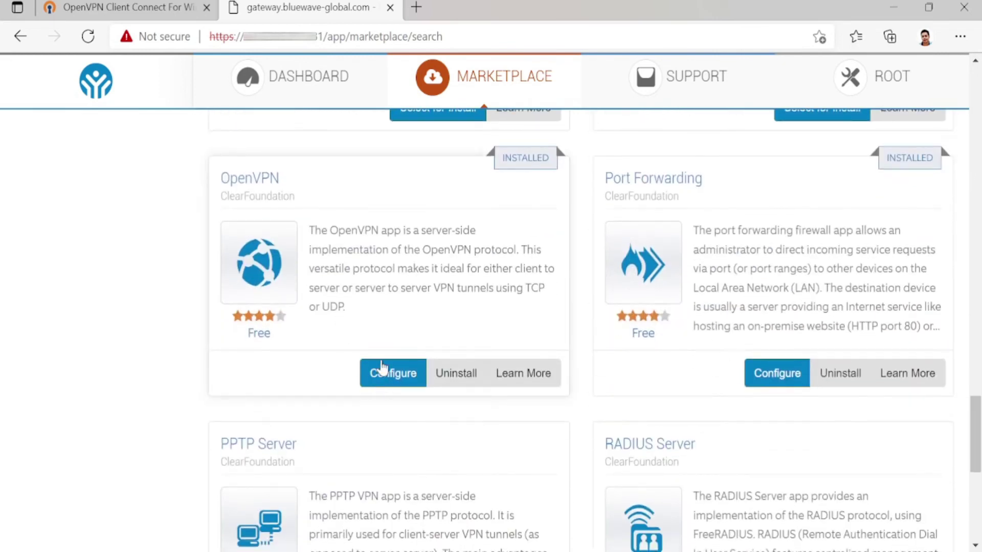
pyautogui.scroll(-3, 379, 364)
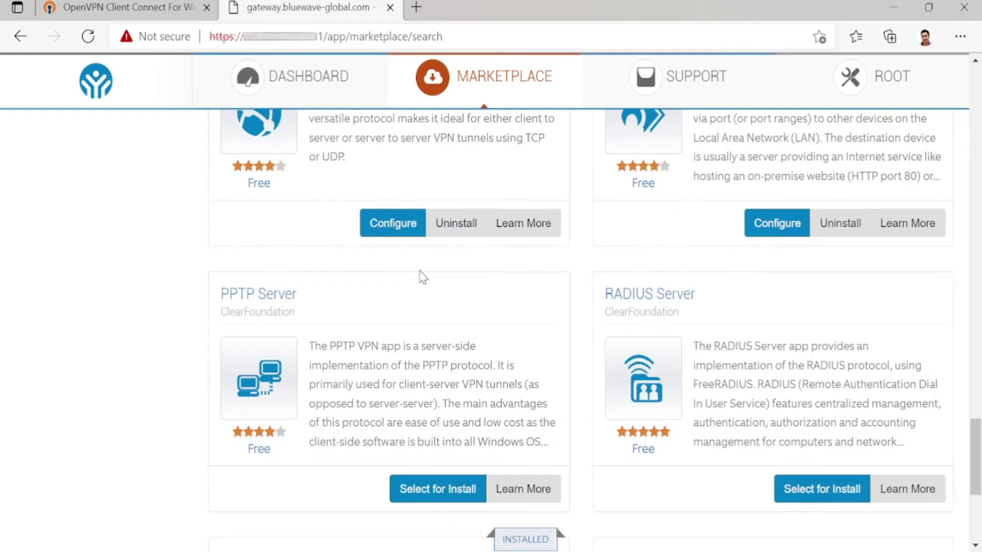
pyautogui.scroll(20, 566, 286)
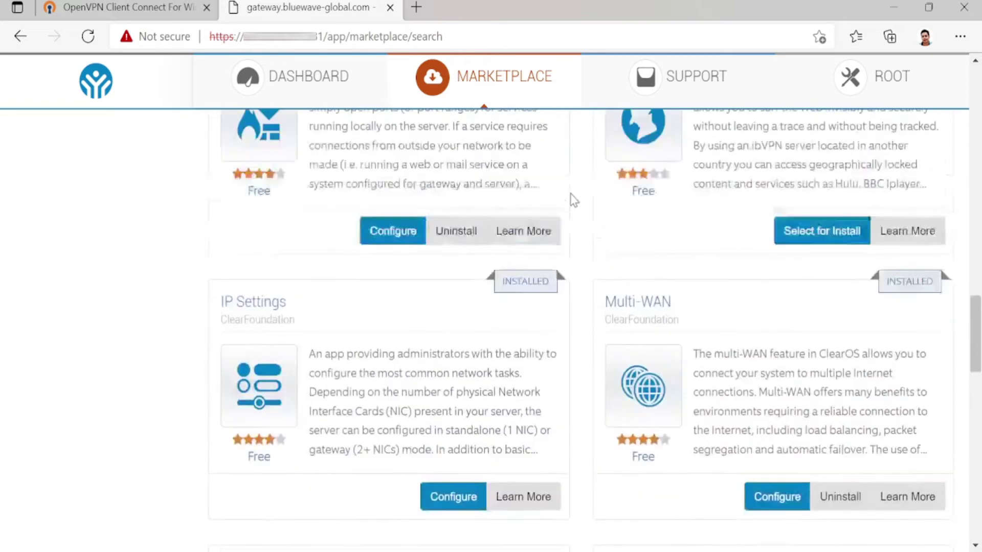
pyautogui.scroll(15, 575, 197)
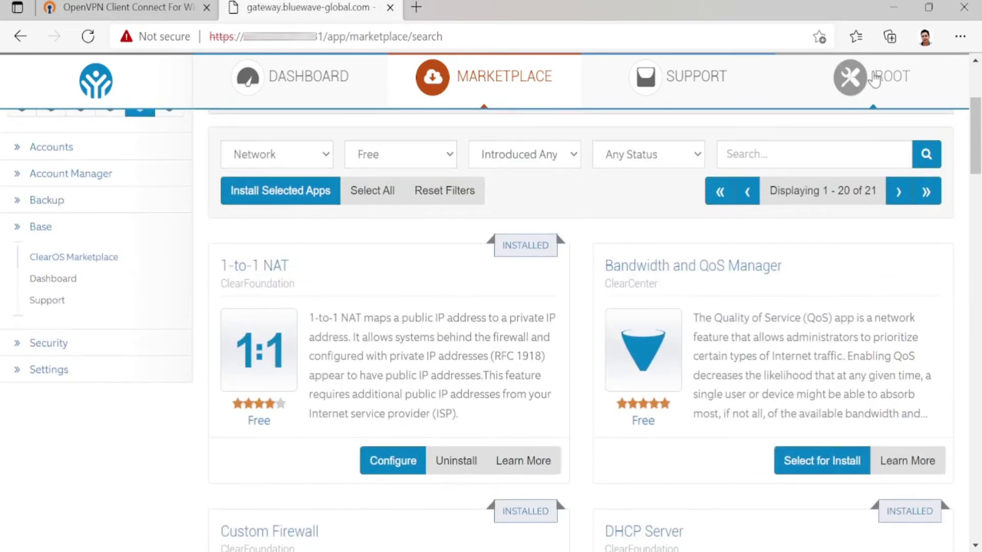
# Sign out of the root administrator account.
pyautogui.click(874, 76)
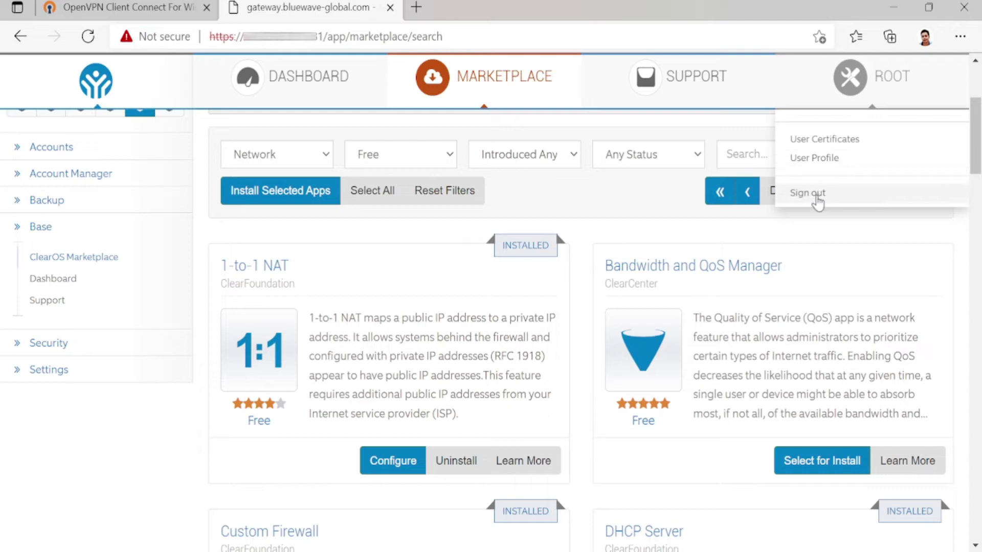
pyautogui.click(816, 198)
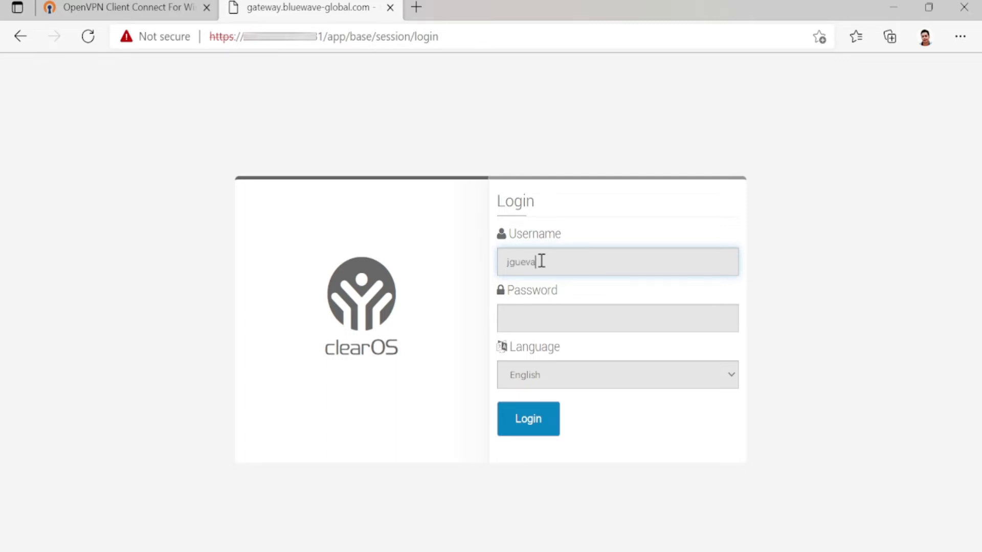
# Log in with the new user's username and password.
pyautogui.click(541, 261)
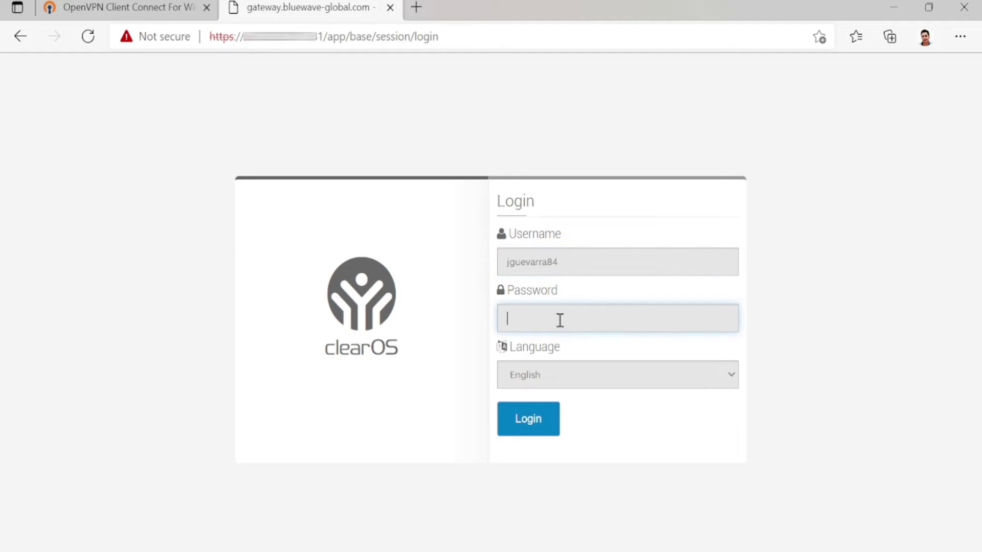
pyautogui.write('************')
pyautogui.click(507, 430)
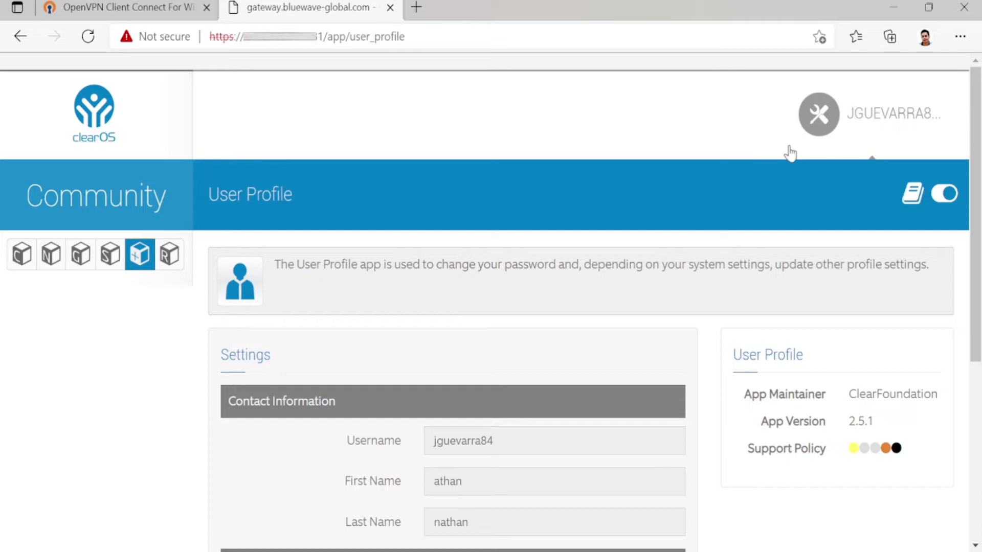
# Scroll through the User Profile page's contact and password fields.
pyautogui.scroll(-2, 608, 184)
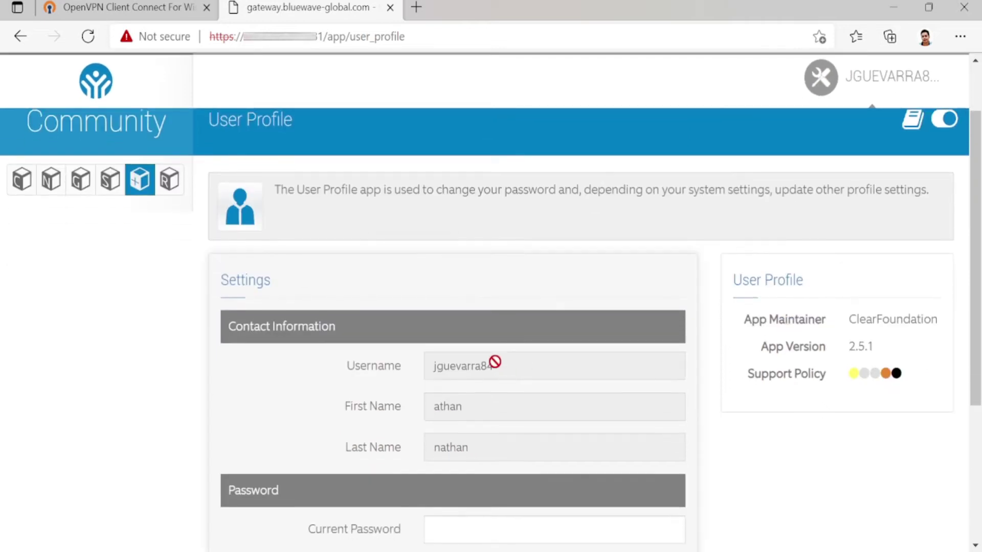
pyautogui.scroll(-2, 495, 361)
pyautogui.scroll(-4, 530, 446)
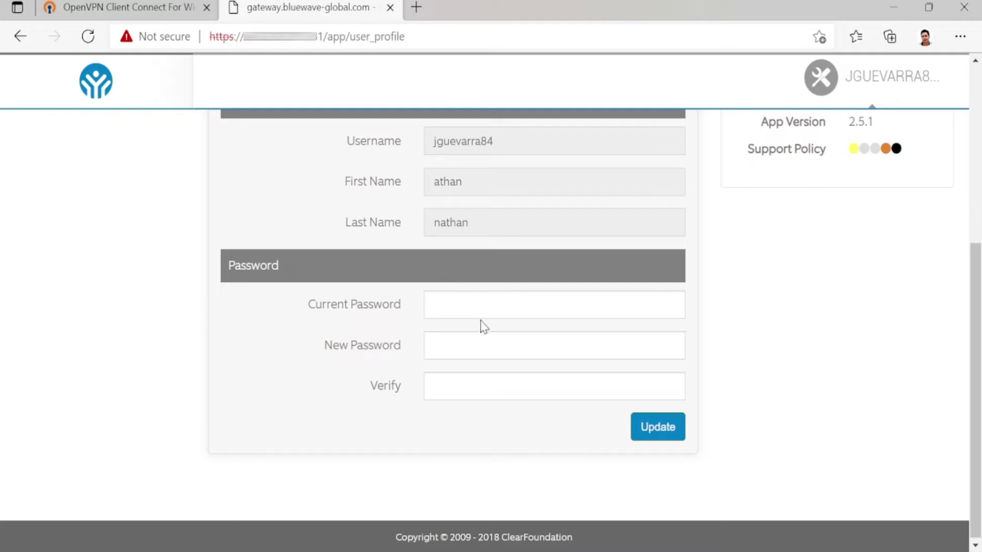
pyautogui.scroll(6, 631, 296)
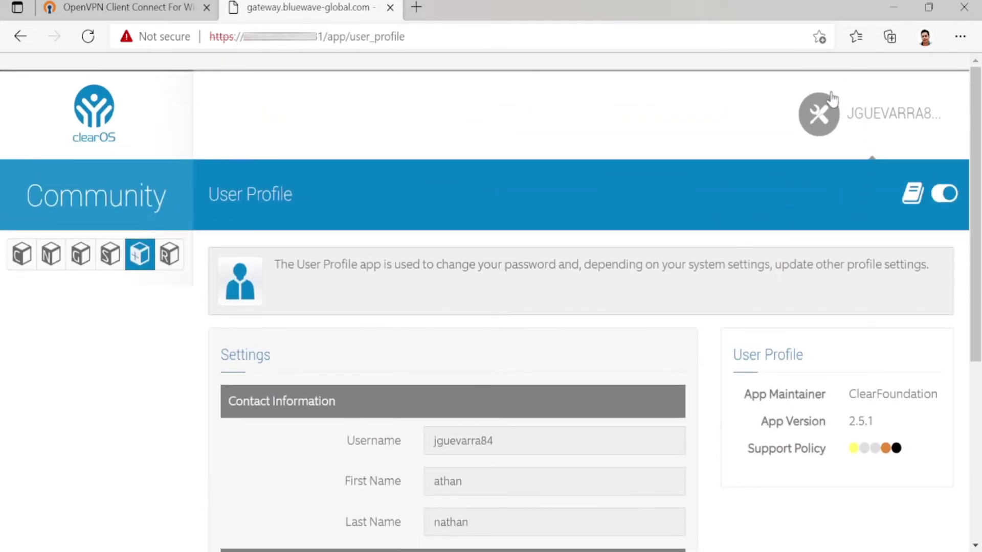
# Create the user's security certificates under User Certificates with a verified certificate password.
pyautogui.click(830, 117)
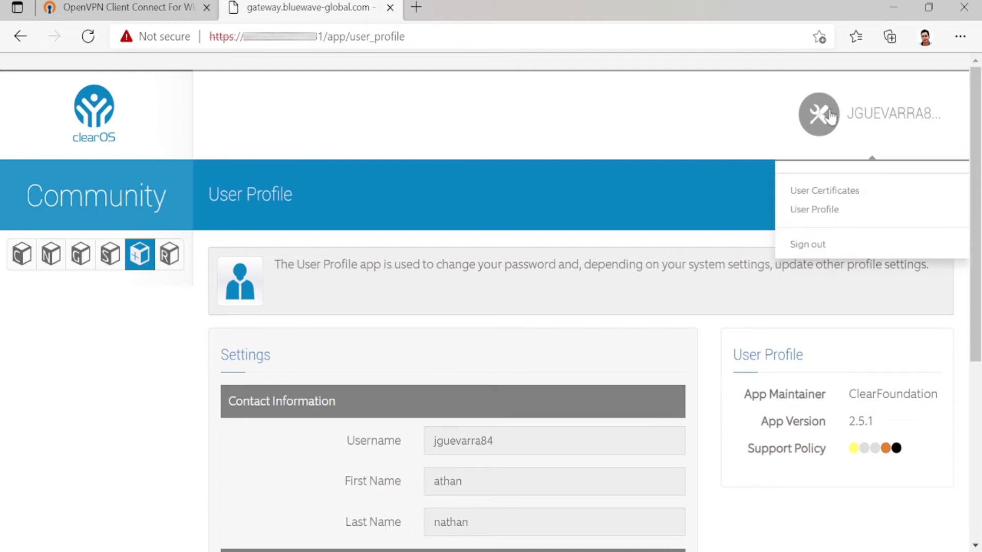
pyautogui.click(828, 196)
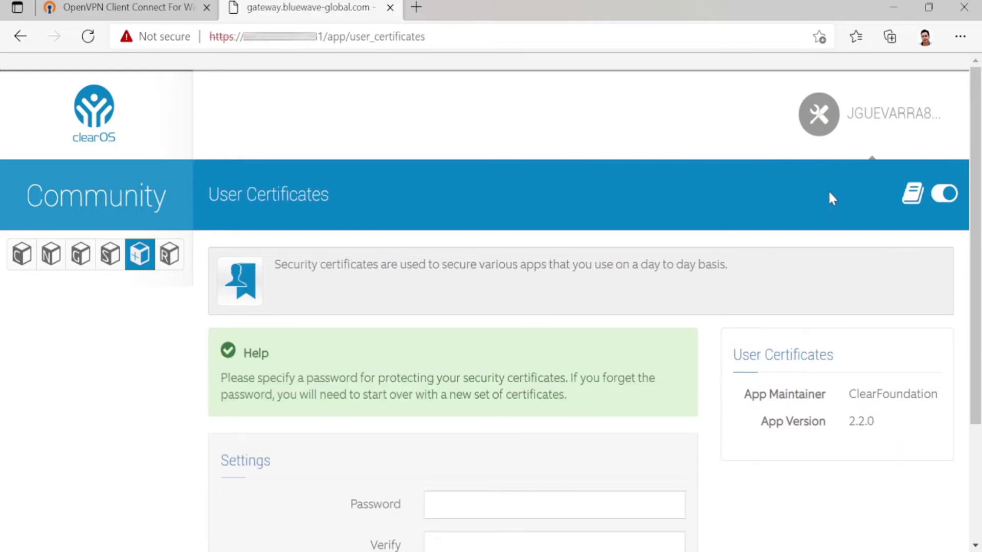
pyautogui.scroll(-1, 741, 239)
pyautogui.scroll(-1, 740, 239)
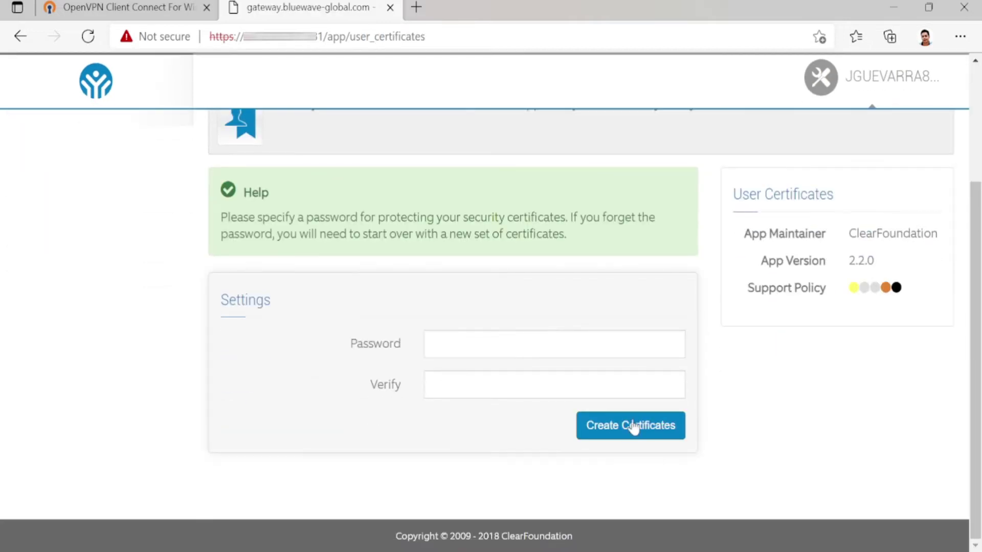
pyautogui.click(447, 346)
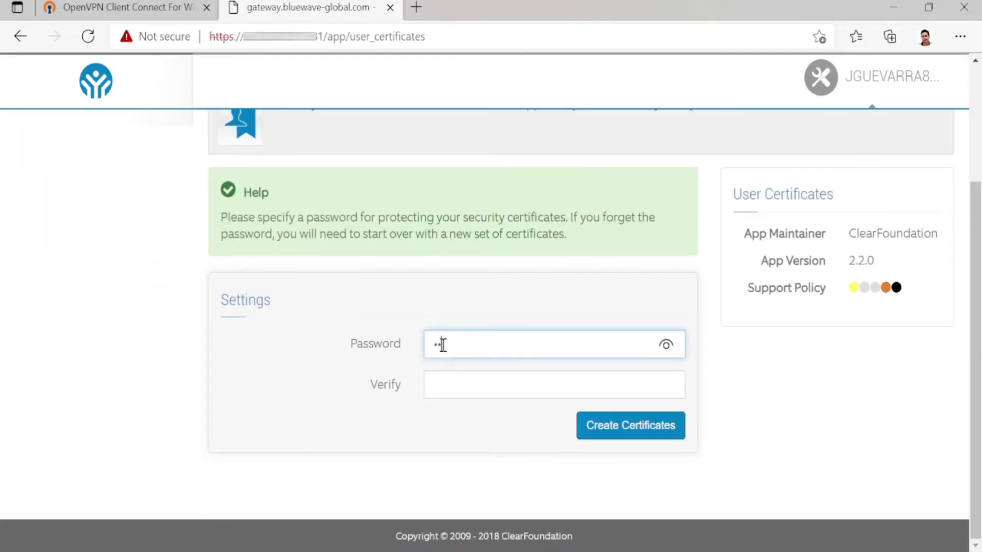
pyautogui.press('Tab')
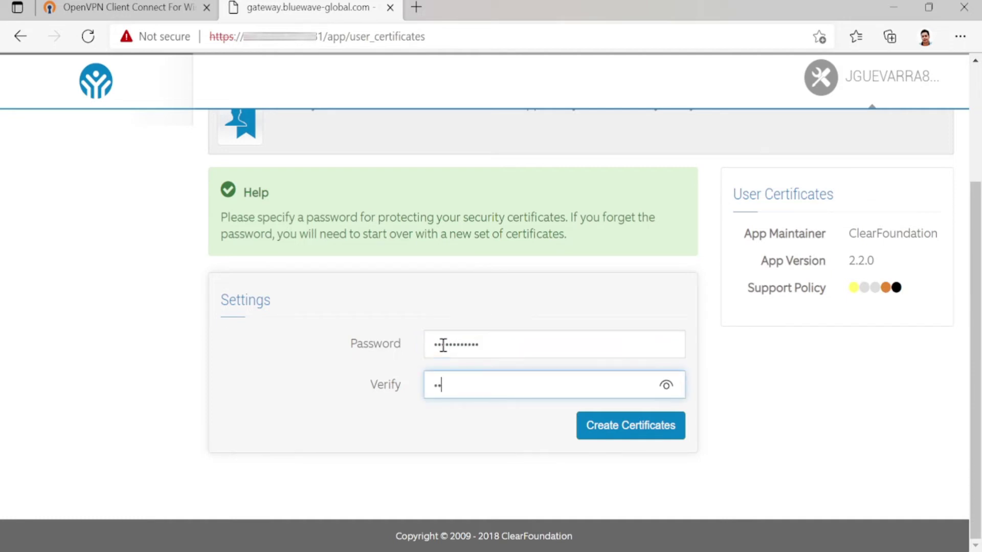
pyautogui.click(620, 430)
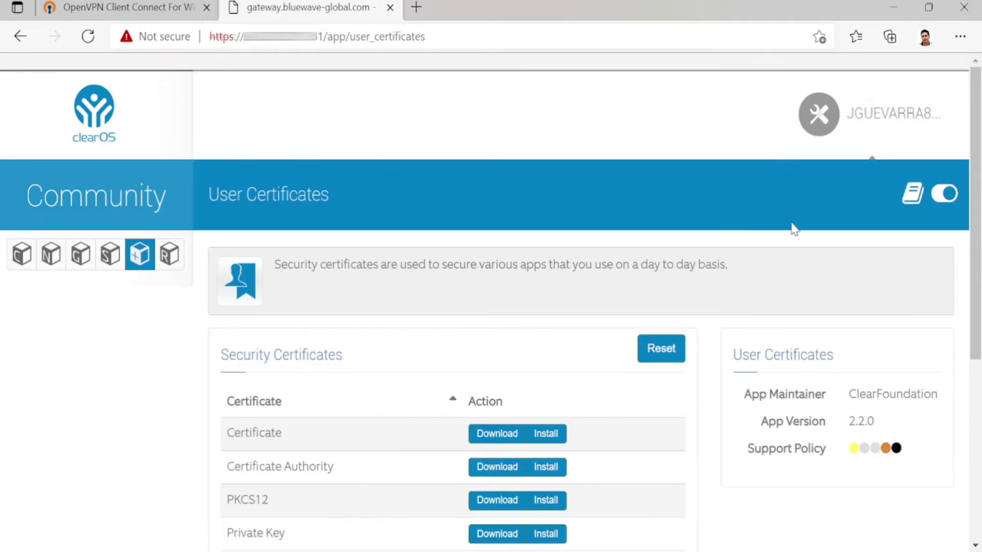
# Download the Certificate, Certificate Authority, PKCS12, Private Key and Windows OpenVPN configuration files.
pyautogui.scroll(-5, 766, 184)
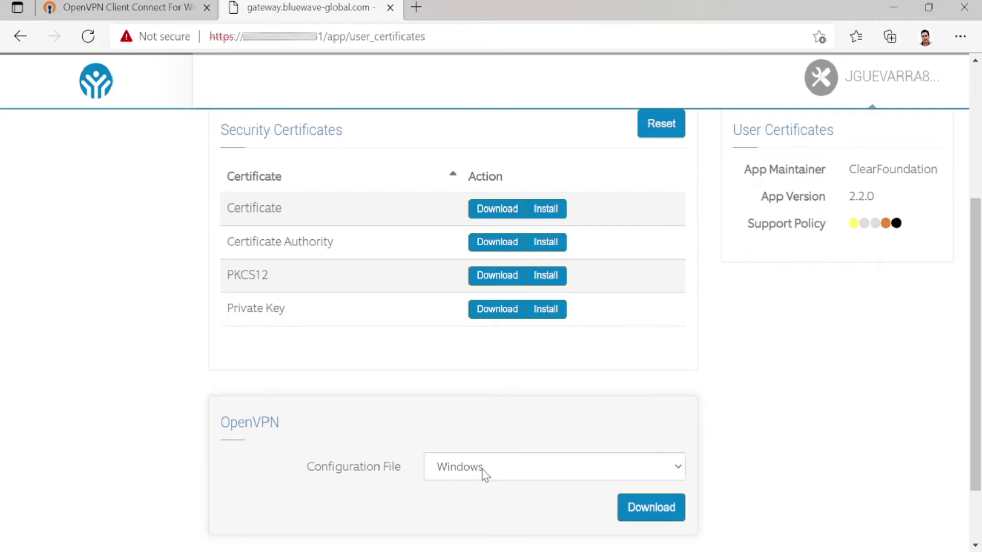
pyautogui.click(499, 210)
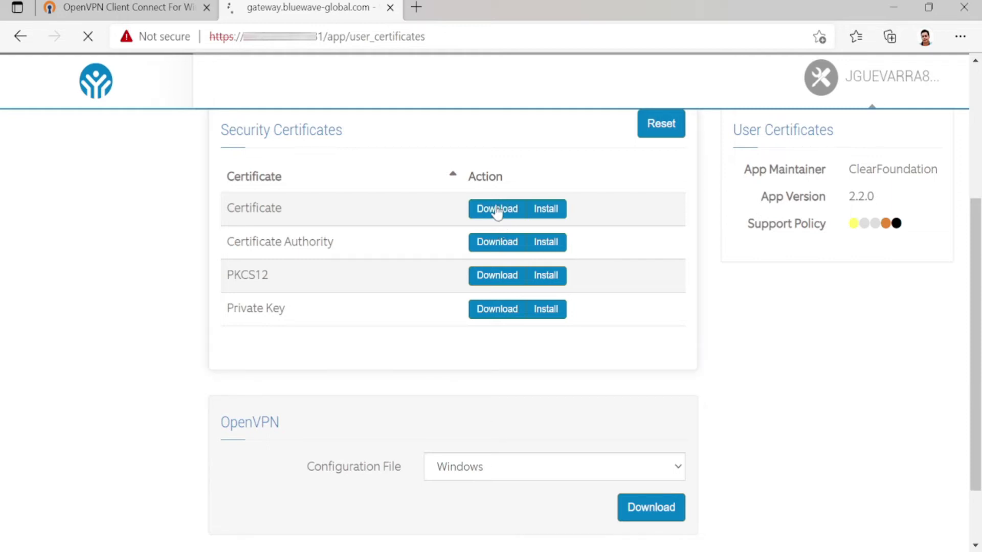
pyautogui.click(505, 250)
pyautogui.click(499, 277)
pyautogui.click(504, 314)
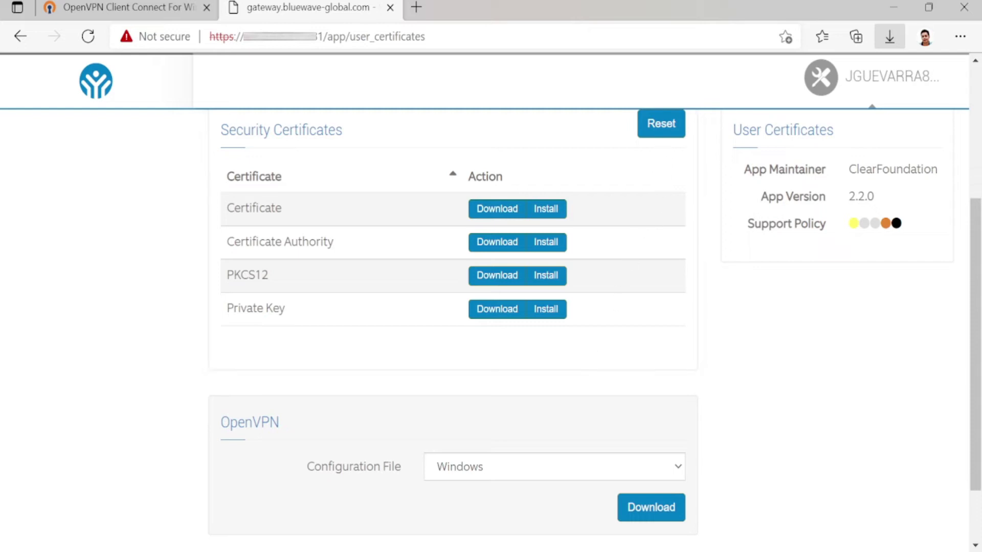
pyautogui.click(631, 509)
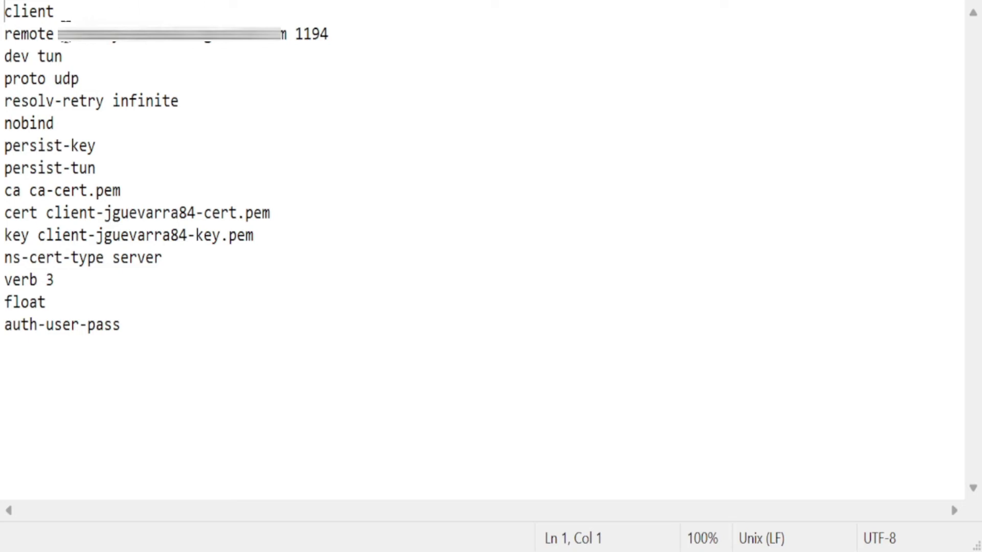
# Replace the old hostname on the client config's remote line with the server's public IP, keeping port 1194.
pyautogui.doubleClick(67, 43)
pyautogui.moveTo(88, 36); pyautogui.dragTo(287, 36)
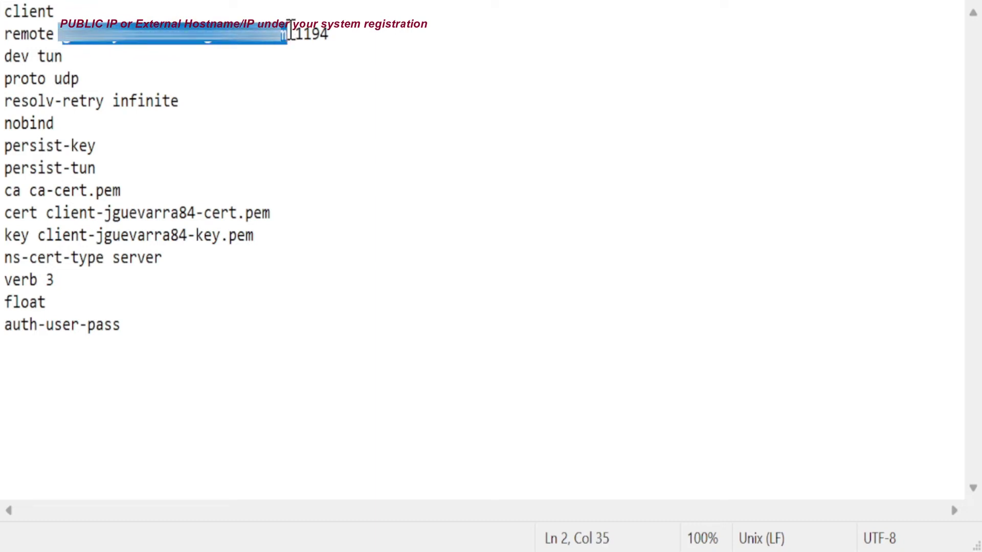
pyautogui.hotkey('ctrl', 'v')
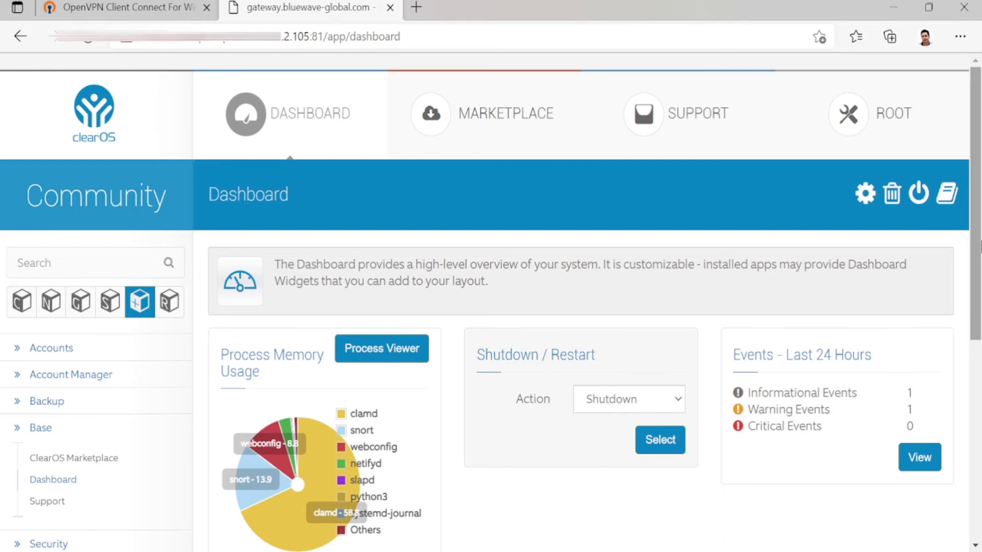
# Start the SSH Server service under Network > Infrastructure so its status shows Running.
pyautogui.click(50, 303)
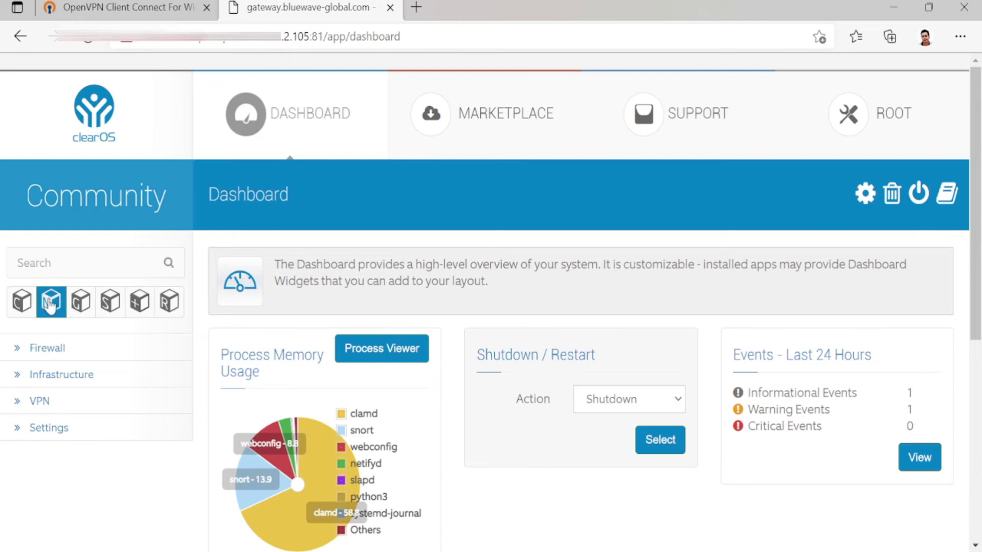
pyautogui.click(48, 379)
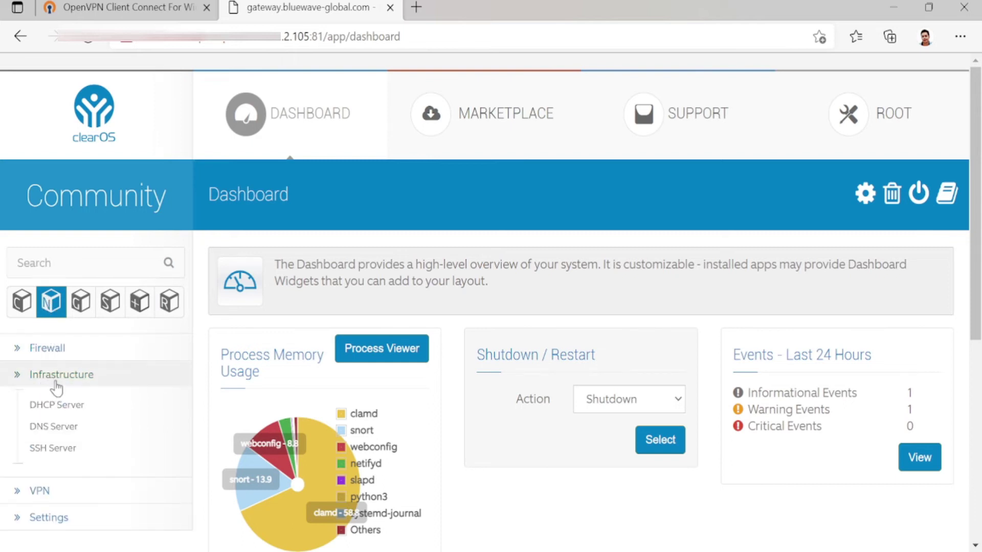
pyautogui.click(55, 450)
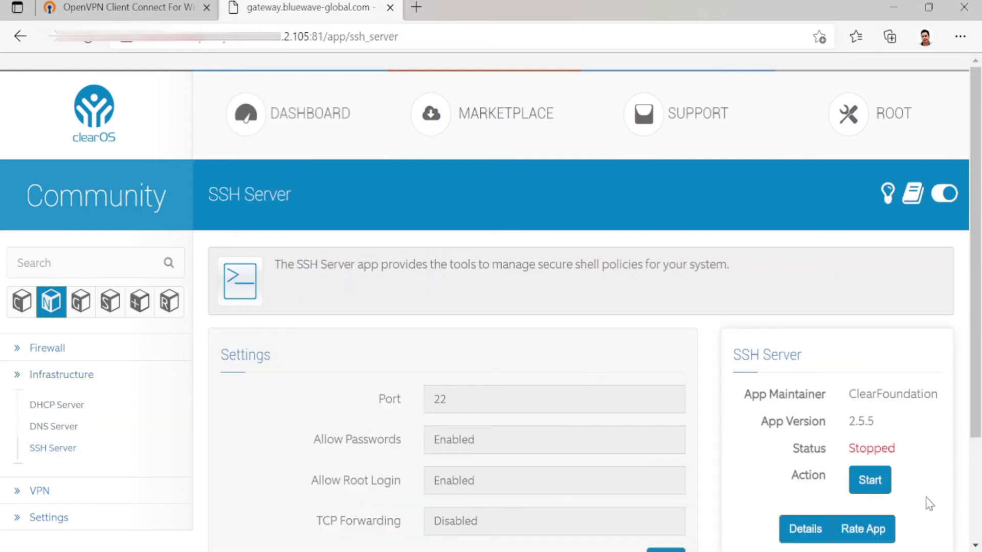
pyautogui.click(876, 481)
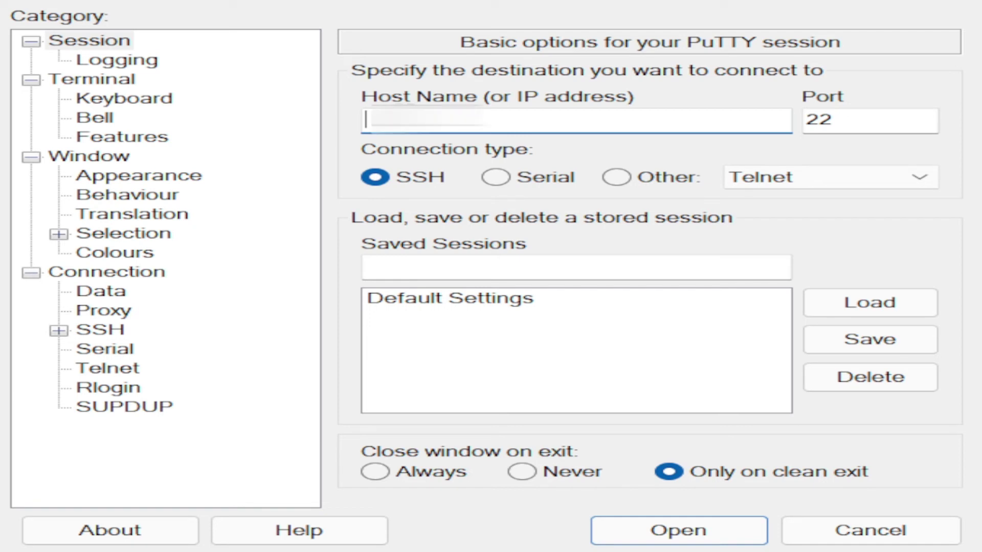
# Enter the server's IP address as the PuTTY host for an SSH session on port 22.
pyautogui.write('2')
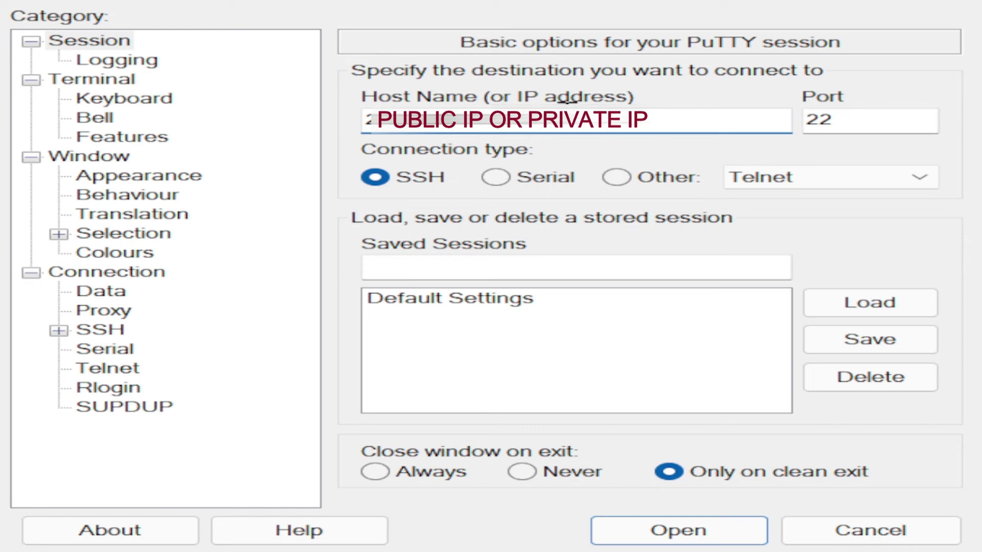
pyautogui.moveTo(560, 121); pyautogui.dragTo(352, 122)
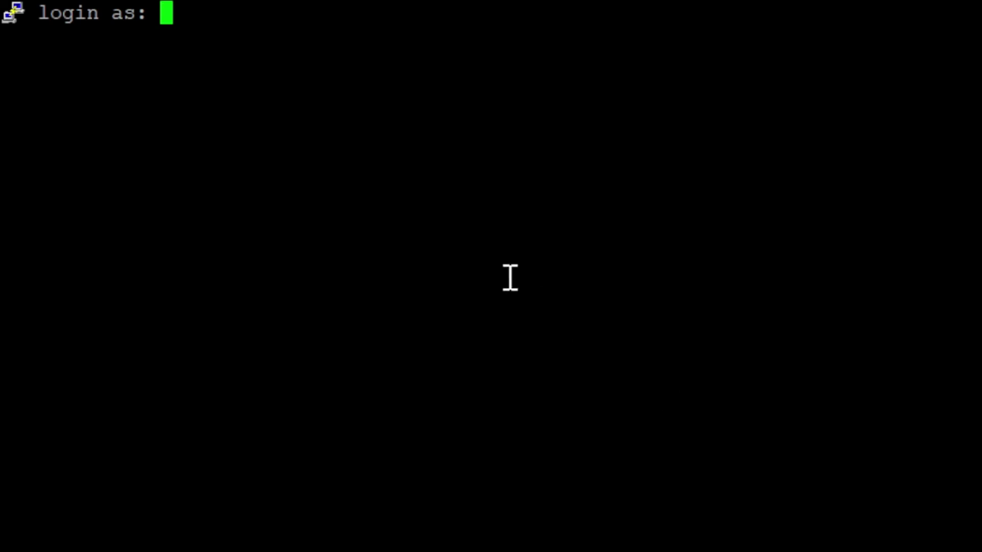
# Log in as root with the account password and enter 'nano /etc/openvpn/clients.conf' at the prompt.
pyautogui.write('root')
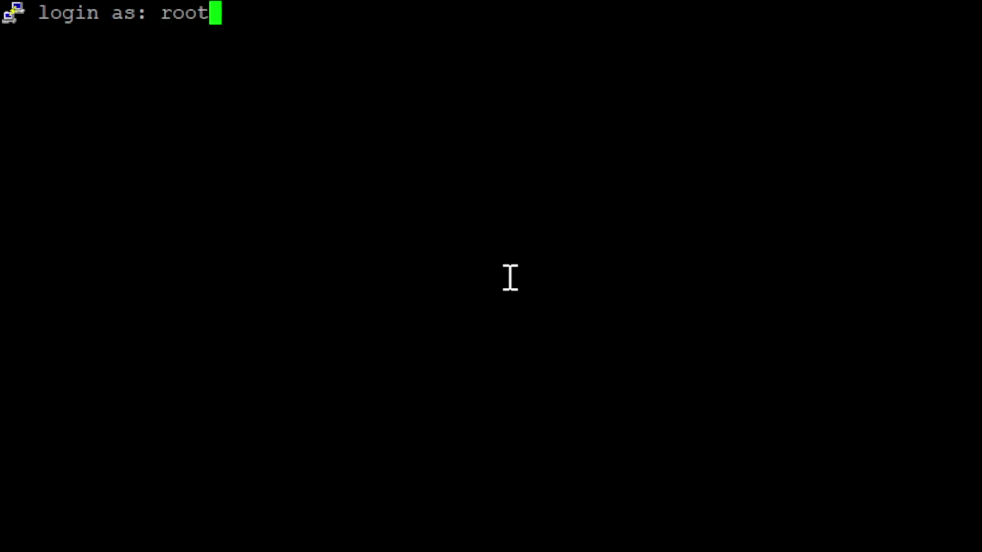
pyautogui.press('Return')
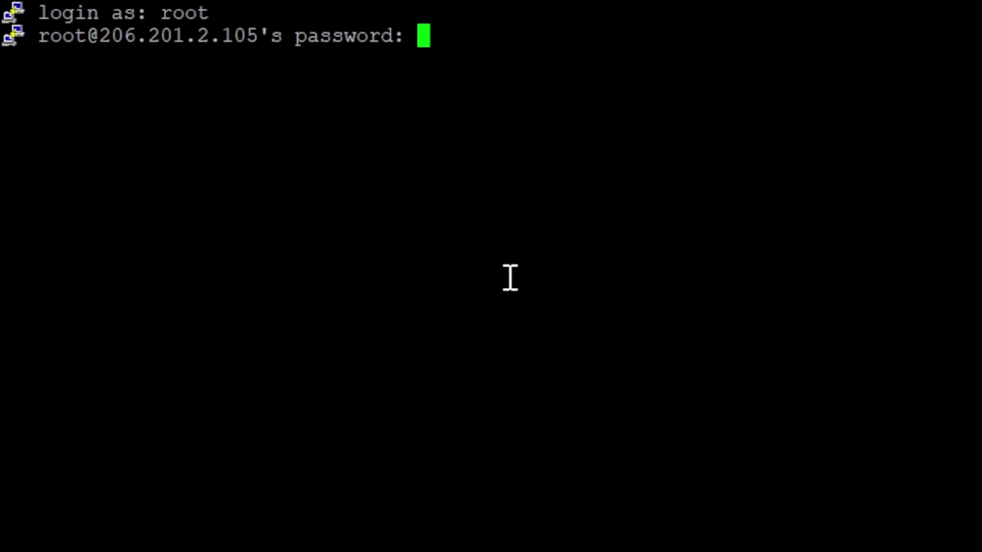
pyautogui.press('Return')
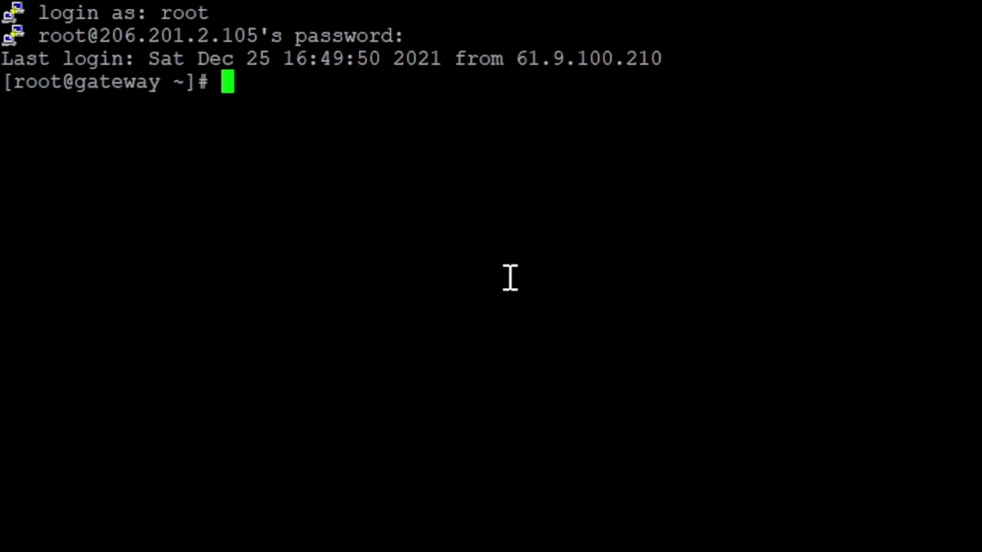
pyautogui.write('nano')
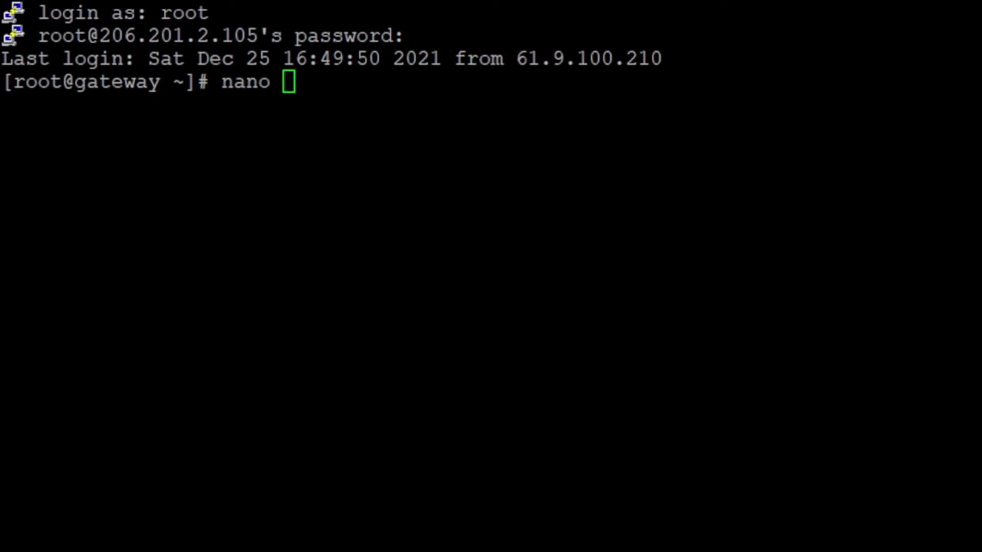
pyautogui.rightClick(404, 145)
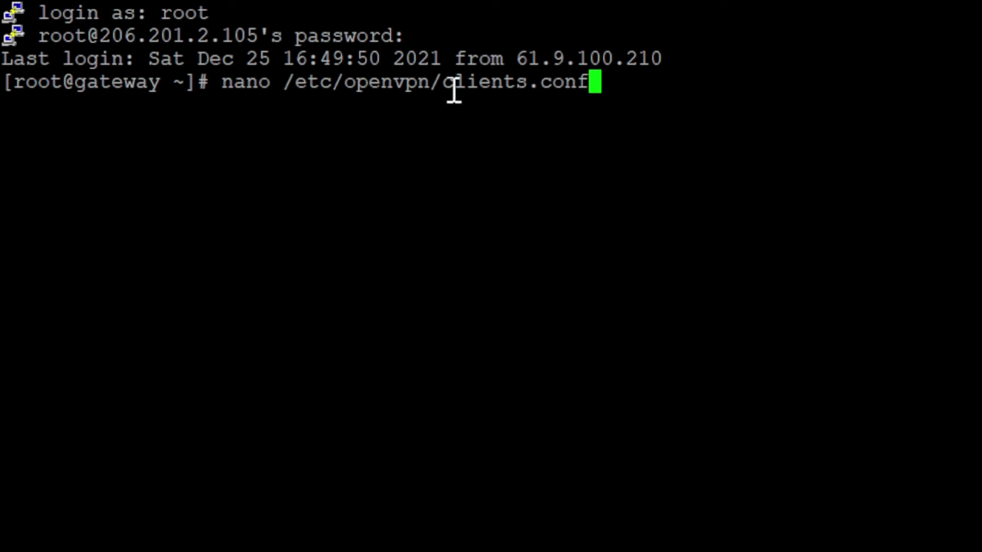
# Open clients.conf in nano, check the redirect-gateway def1 bypass-dhcp push line, then exit to the shell.
pyautogui.press('Return')
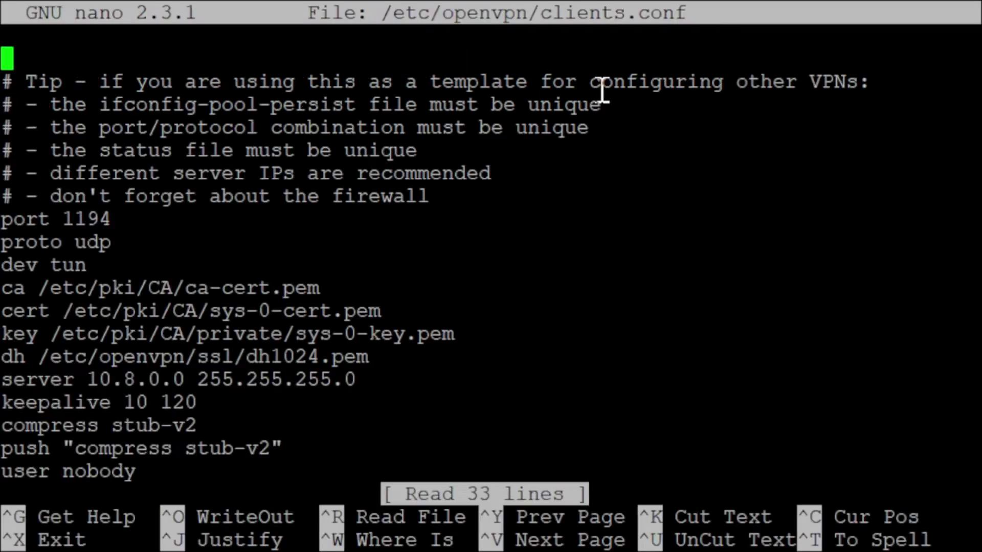
pyautogui.press('Down')
pyautogui.press('Down')
pyautogui.press('Down')
pyautogui.press('Down')
pyautogui.press('Down')
pyautogui.press('Down')
pyautogui.press('Down')
pyautogui.press('Down')
pyautogui.press('Down')
pyautogui.press('Down')
pyautogui.press('Down')
pyautogui.press('Down')
pyautogui.press('Down')
pyautogui.press('Down')
pyautogui.press('Down')
pyautogui.press('Down')
pyautogui.press('Down')
pyautogui.press('Down')
pyautogui.press('Down')
pyautogui.press('Down')
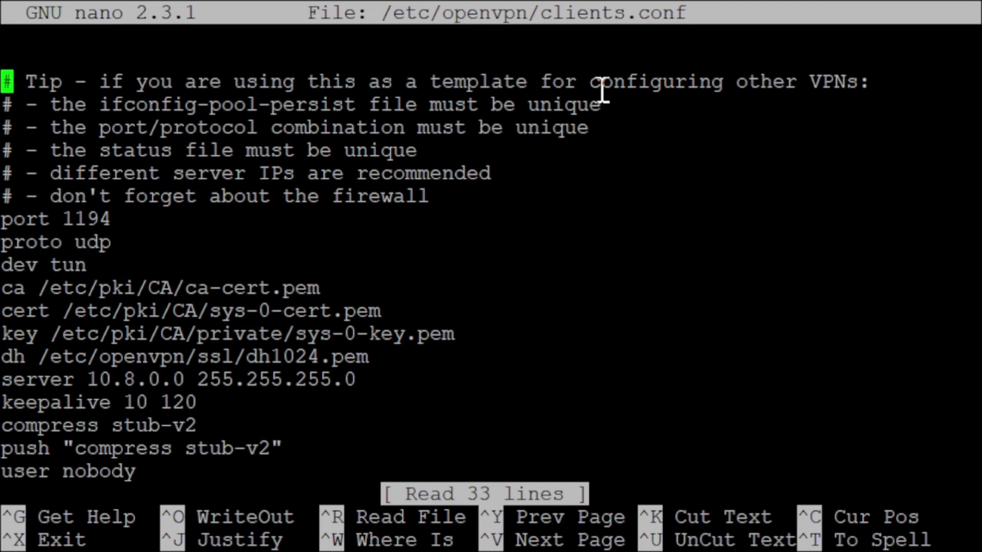
pyautogui.press('Down')
pyautogui.press('Down')
pyautogui.press('Down')
pyautogui.press('Down')
pyautogui.press('Down')
pyautogui.press('Down')
pyautogui.press('Down')
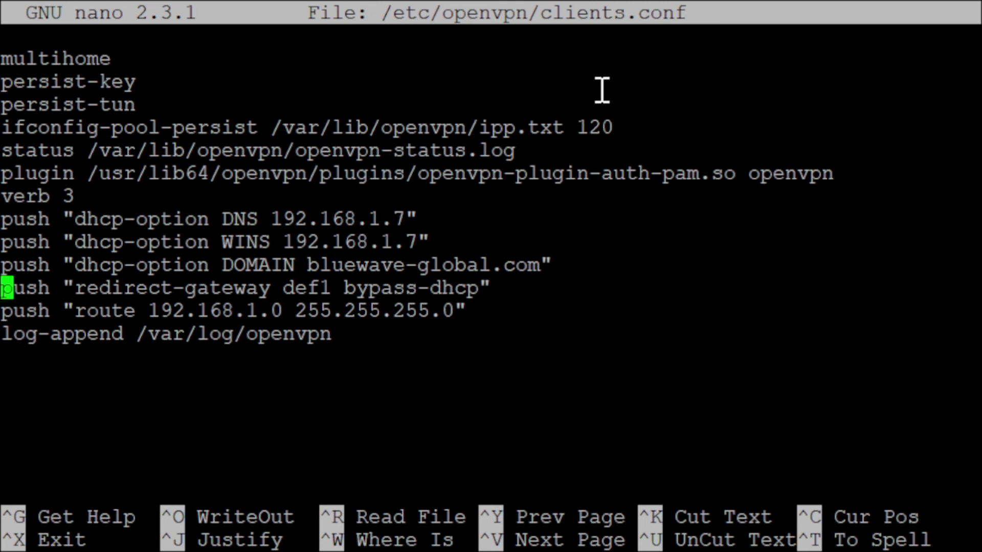
pyautogui.press('Right')
pyautogui.press('Right')
pyautogui.press('Right')
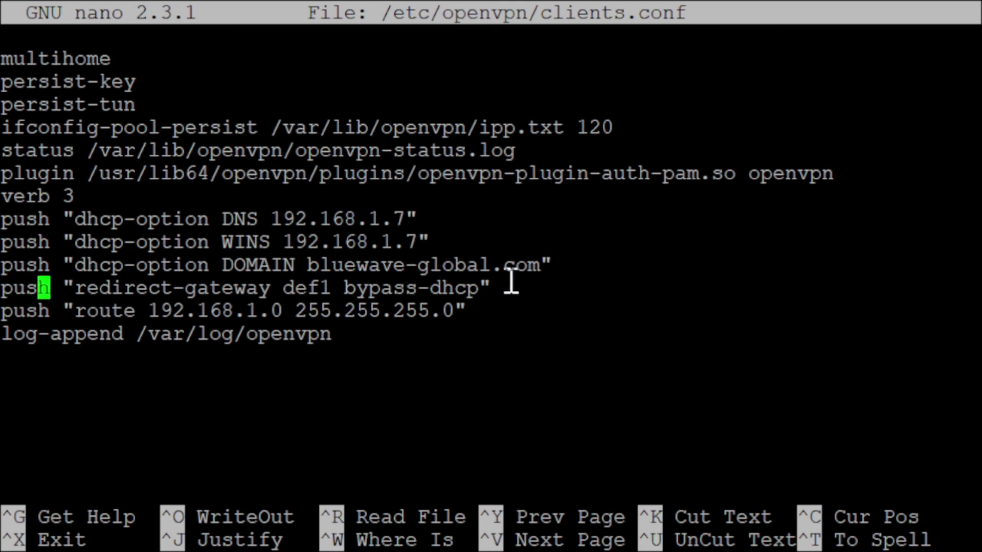
pyautogui.moveTo(500, 284); pyautogui.dragTo(6, 303)
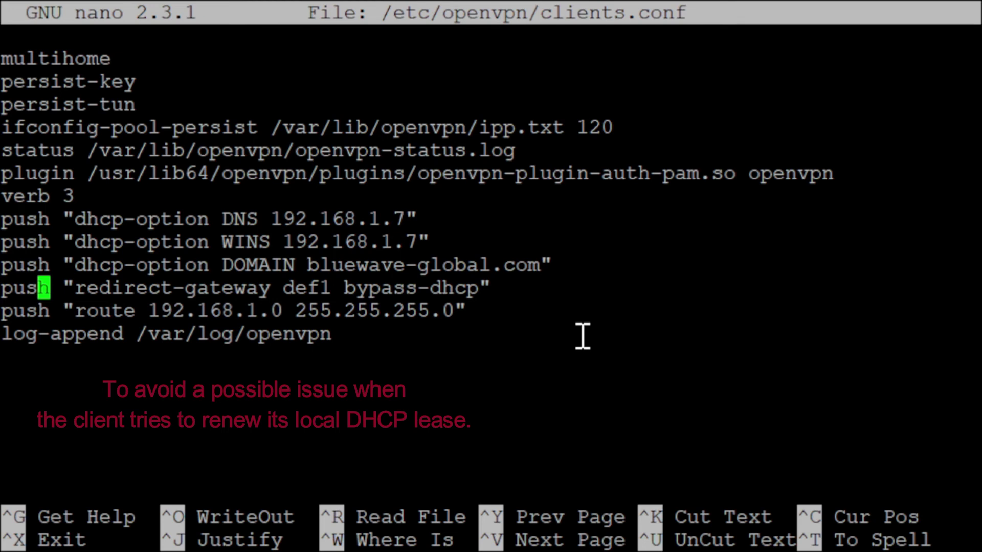
pyautogui.hotkey('ctrl', 'x')
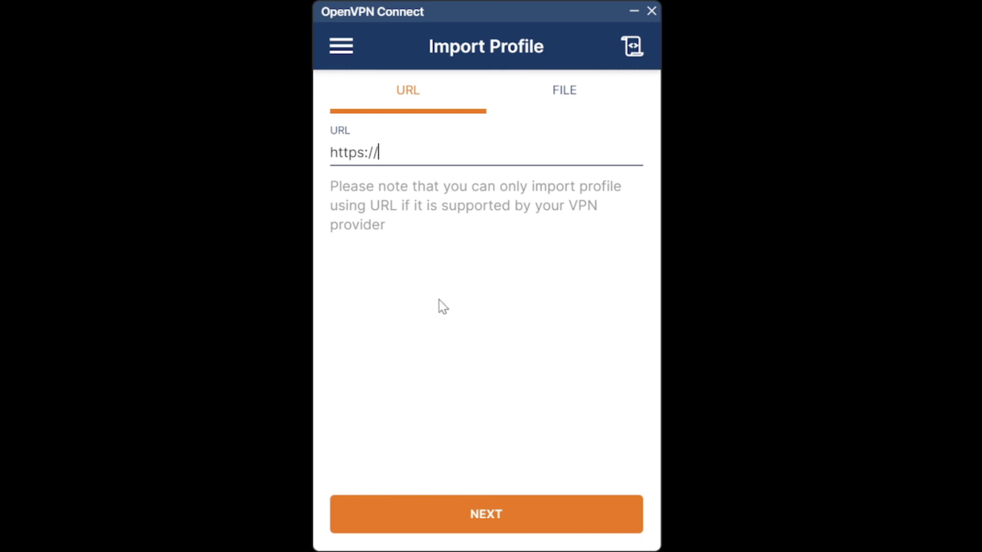
# Import the .ovpn profile from file, enter the VPN username and saved password, and connect.
pyautogui.click(563, 94)
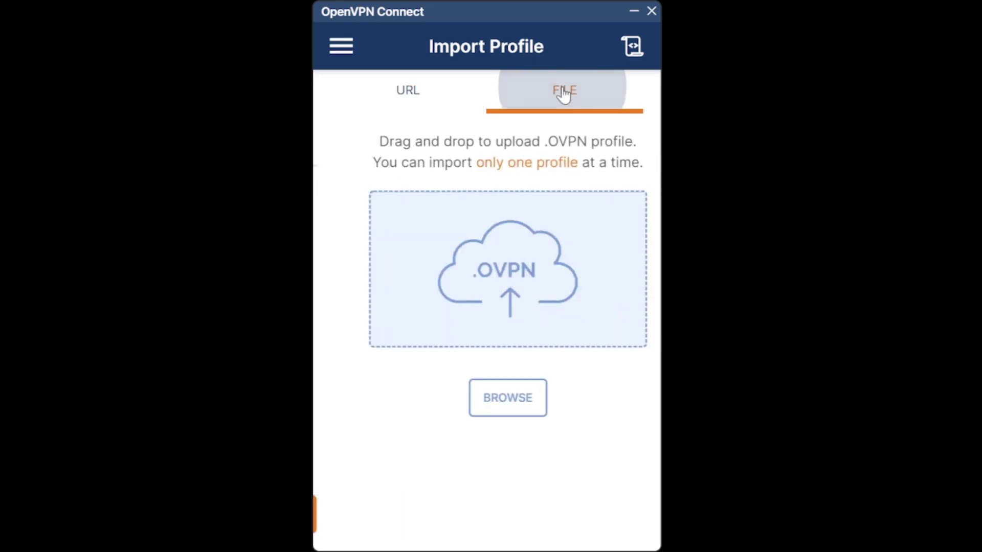
pyautogui.click(500, 400)
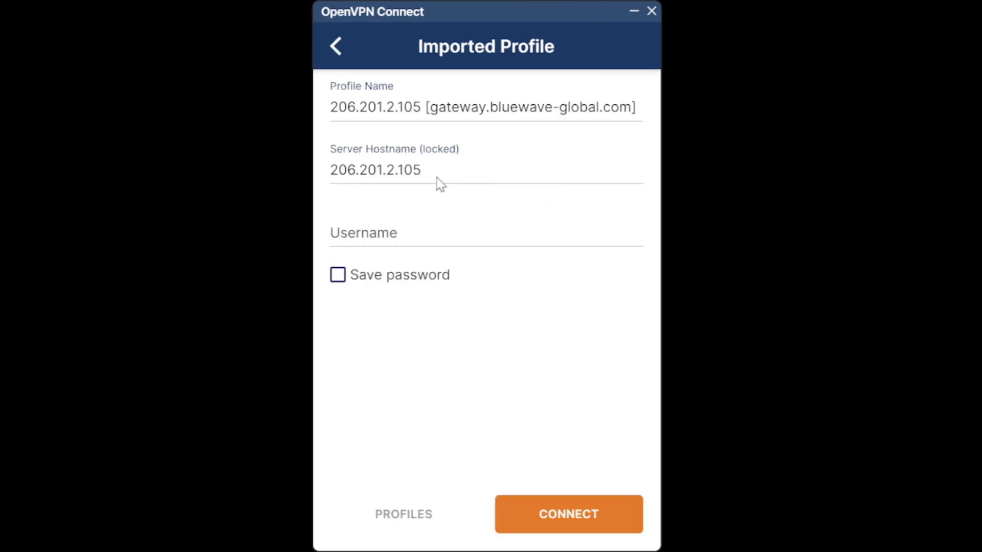
pyautogui.click(356, 234)
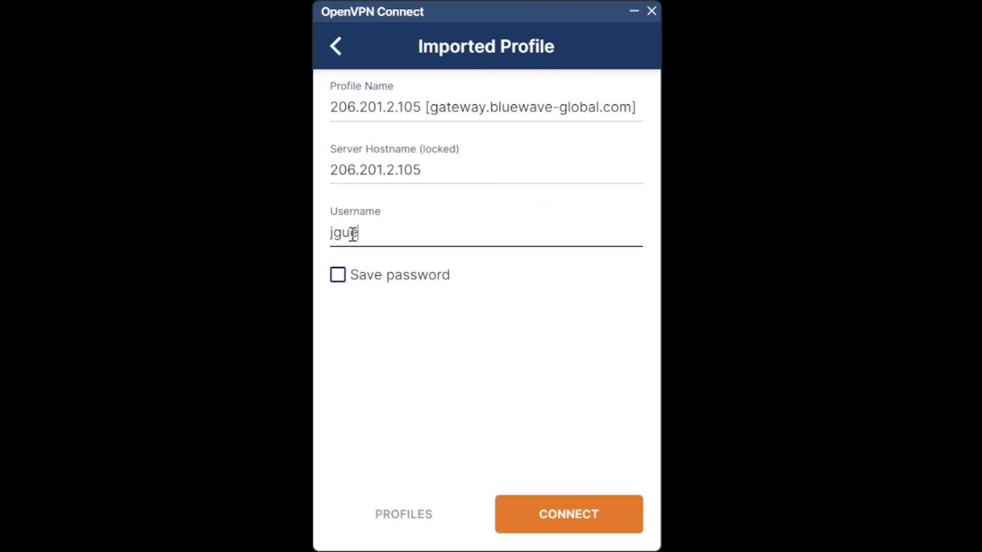
pyautogui.click(338, 277)
pyautogui.click(363, 327)
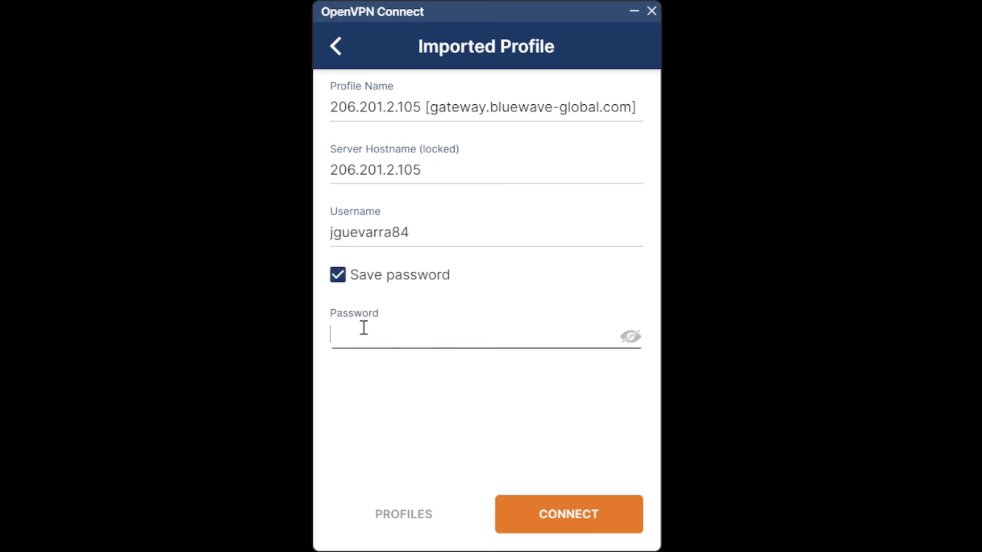
pyautogui.write('•••••••••••')
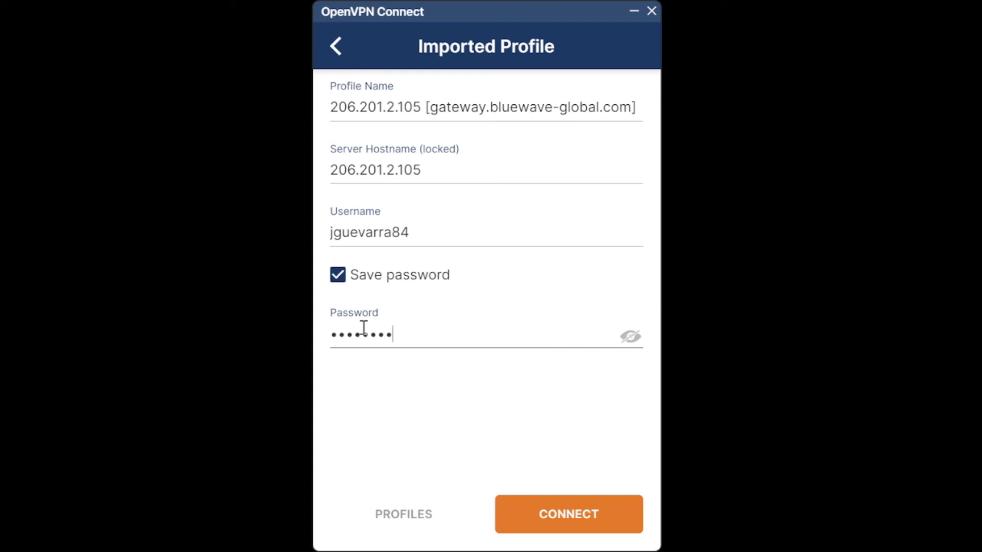
pyautogui.write('•')
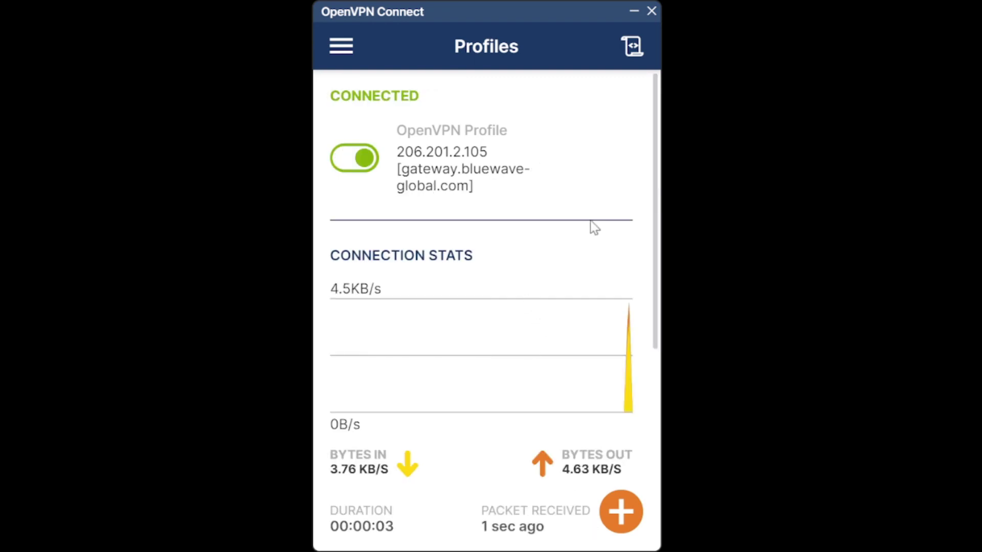
pyautogui.moveTo(657, 186); pyautogui.dragTo(658, 251)
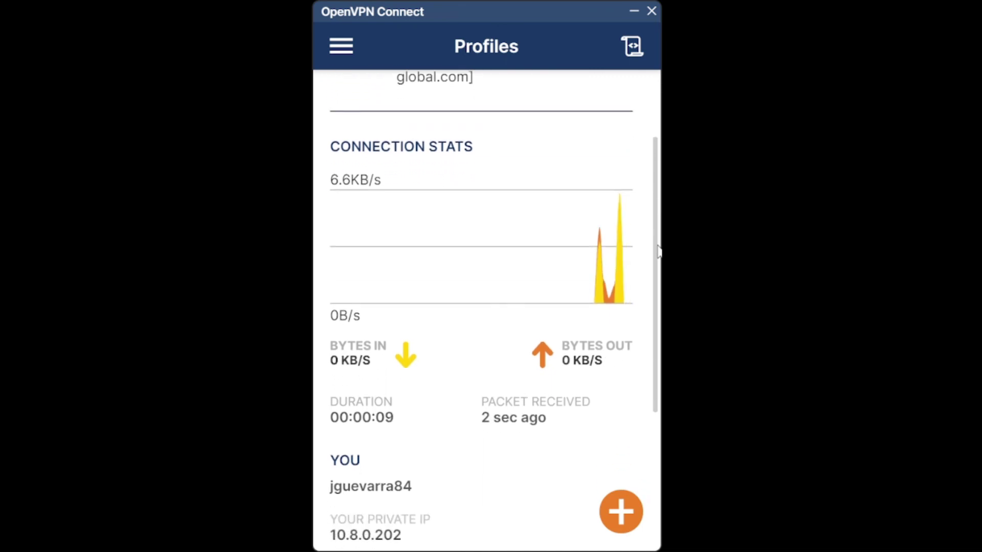